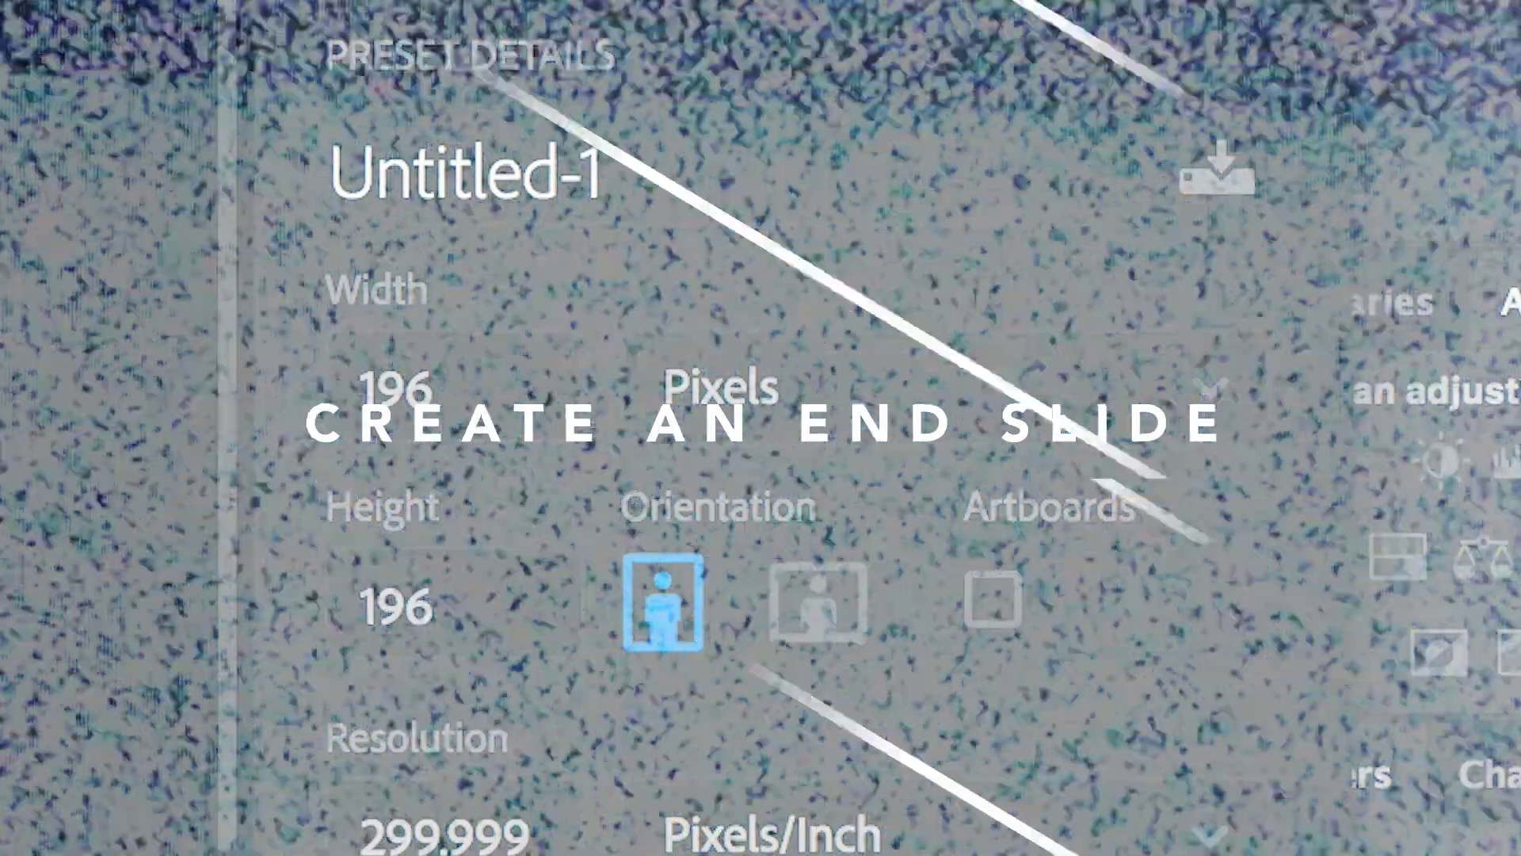
- Create a new document named EndSlide with width 1920 and height 1080 pixels
left_click(554, 178)
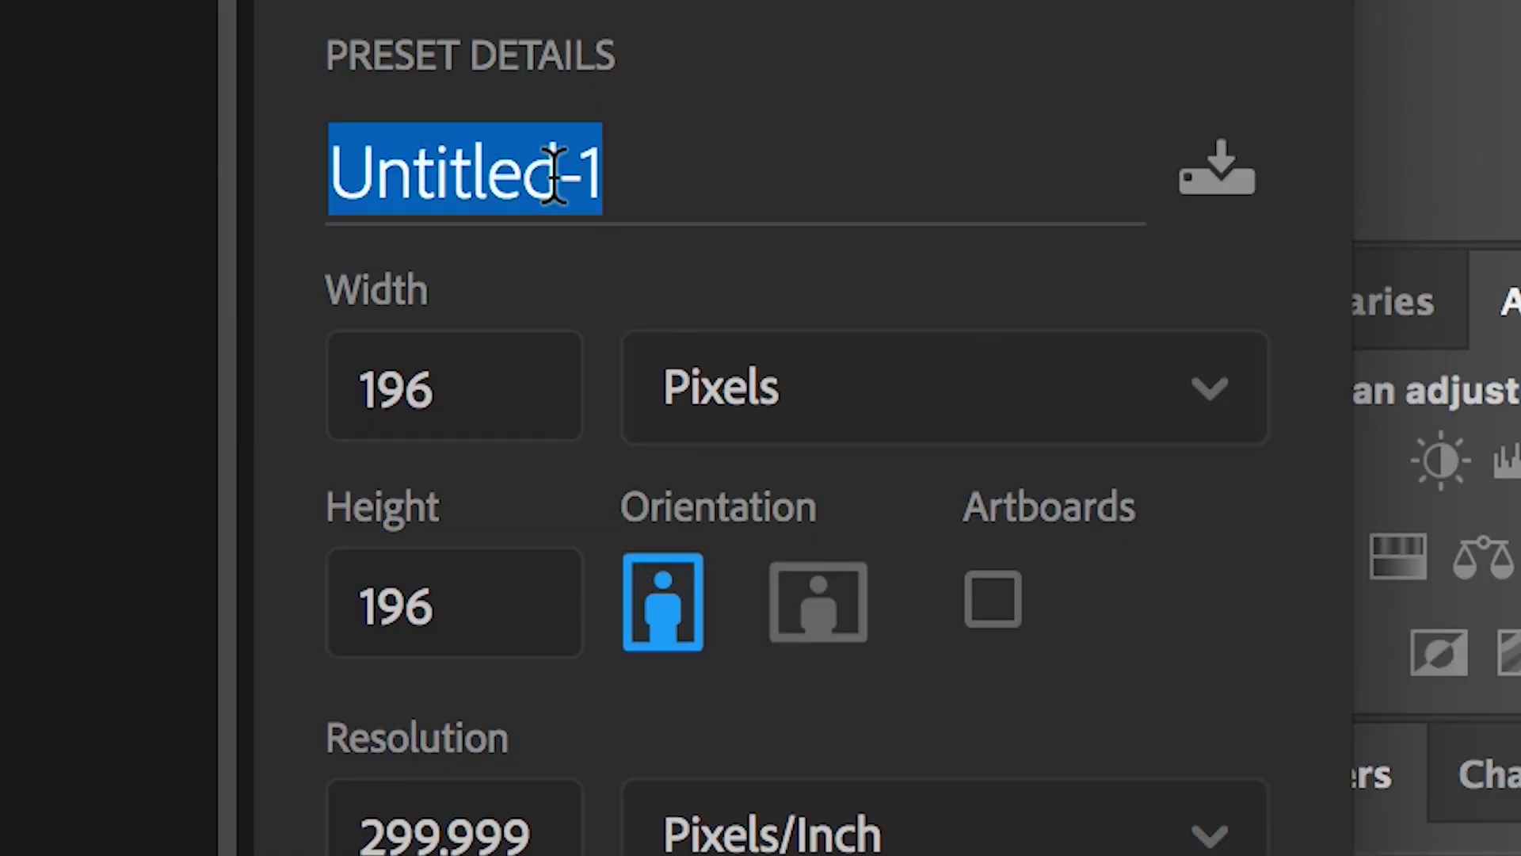
type("En")
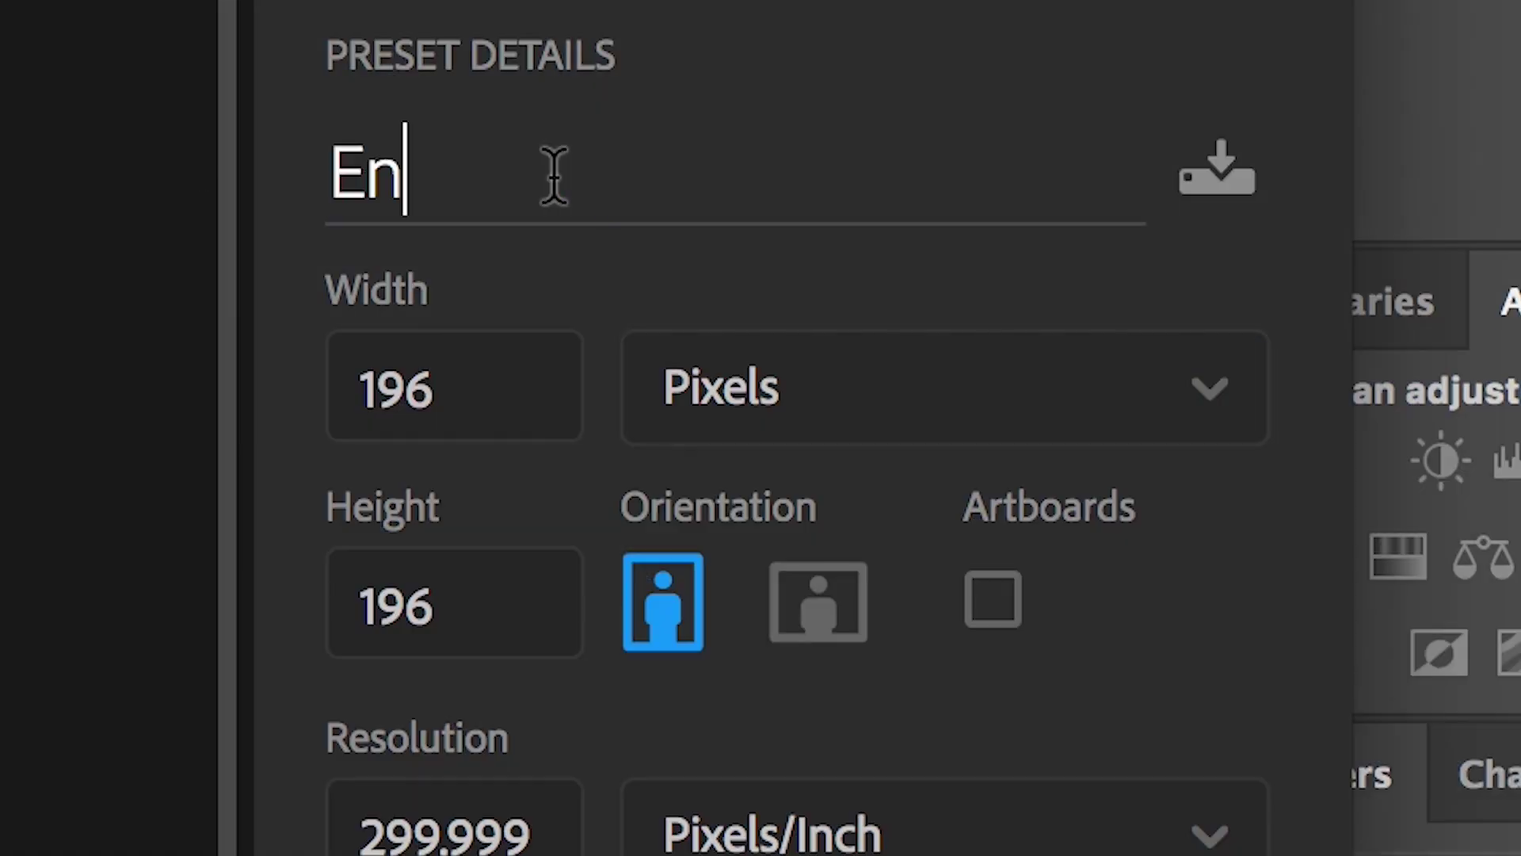
type("dSlide")
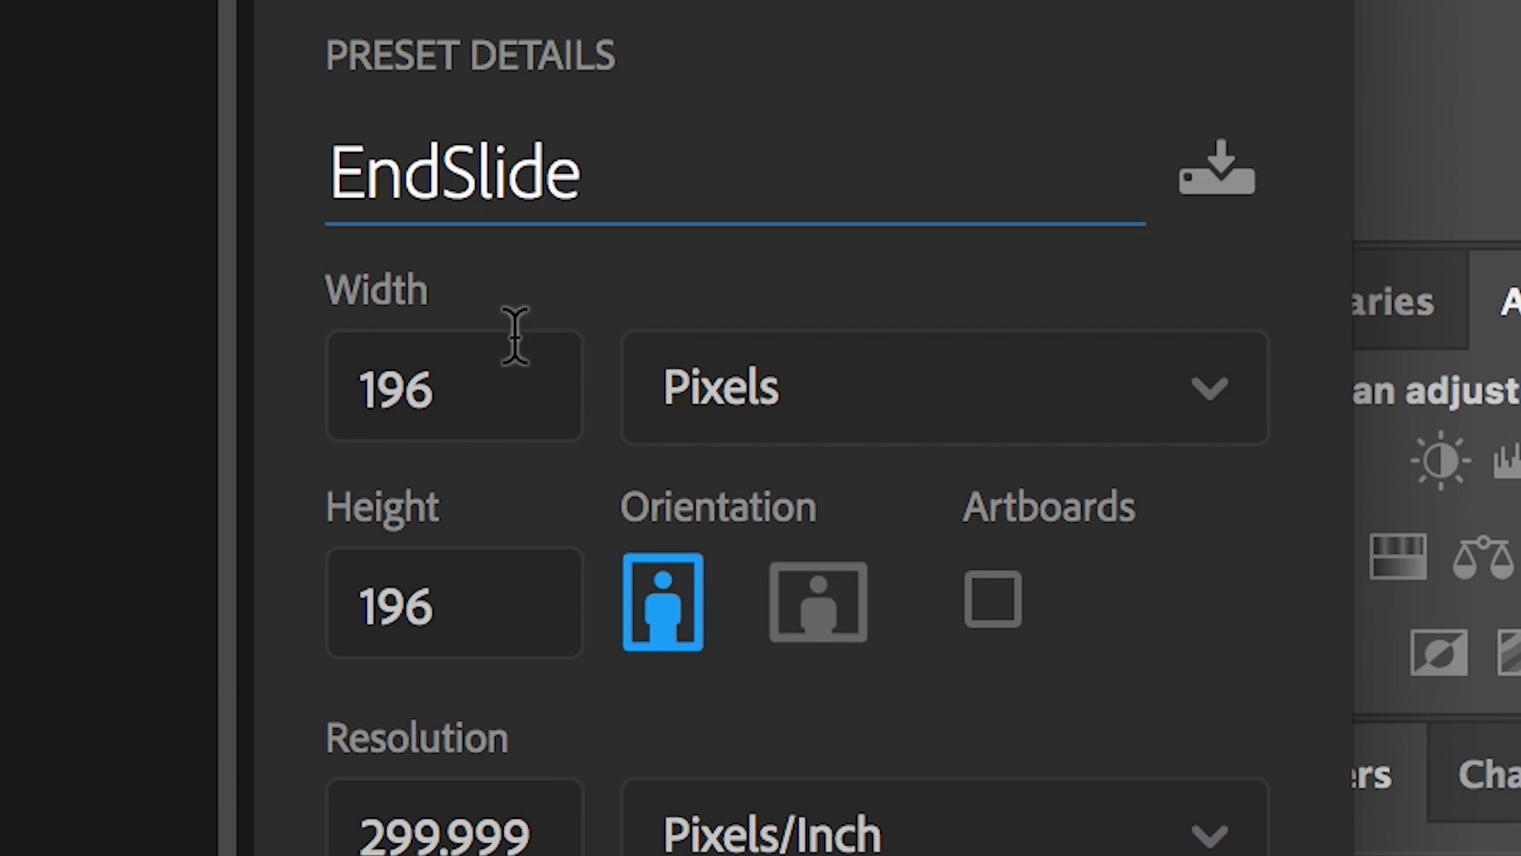
left_click(489, 373)
double_click(489, 373)
type("1920")
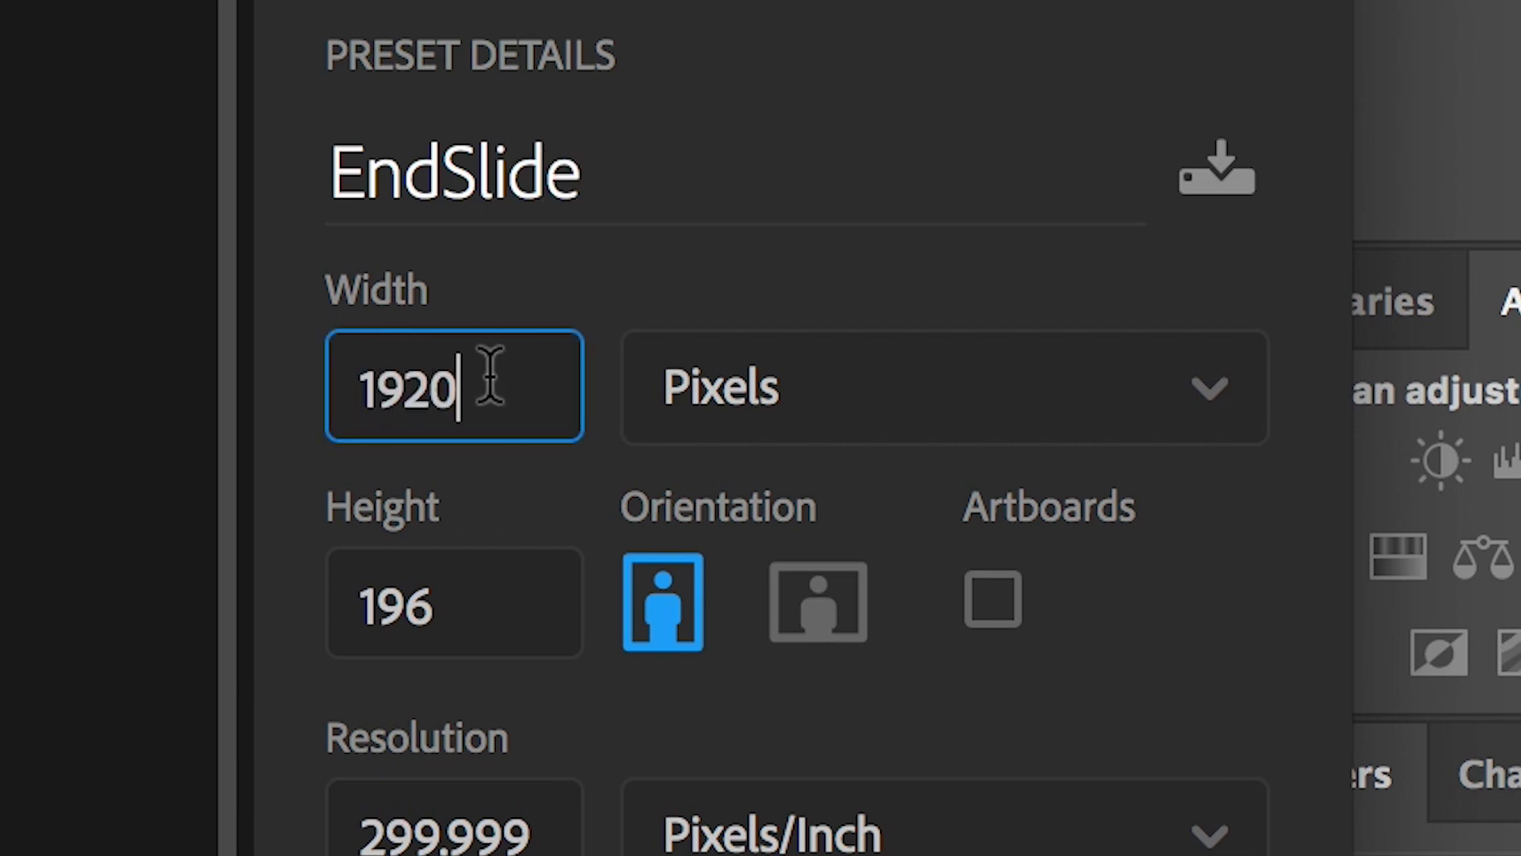
key("Tab")
type("1080")
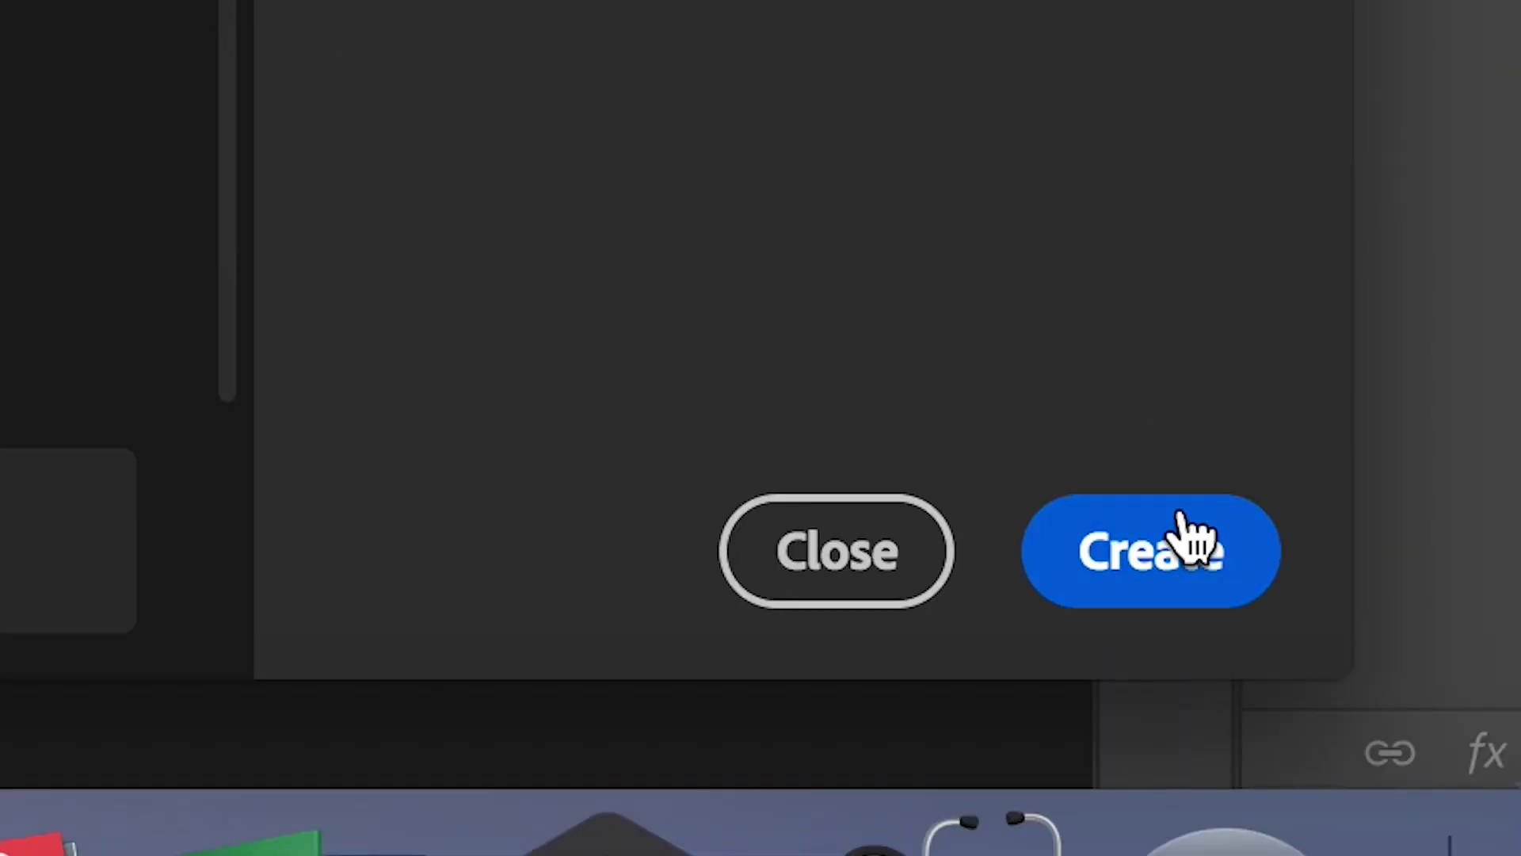
left_click(1180, 504)
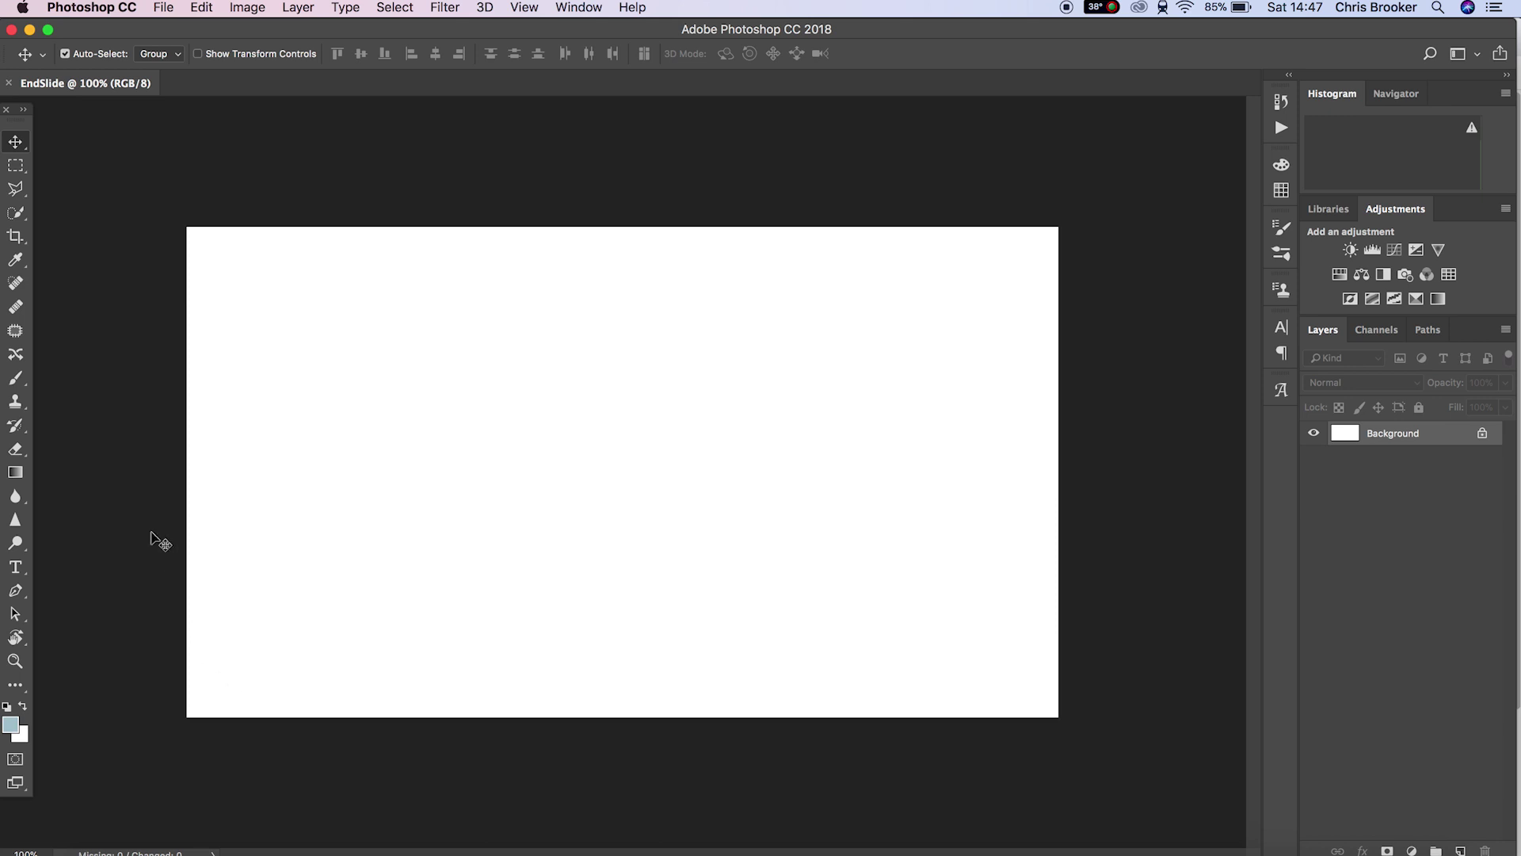
- Set up the Ellipse tool with no fill and a 15 px black stroke
right_click(17, 690)
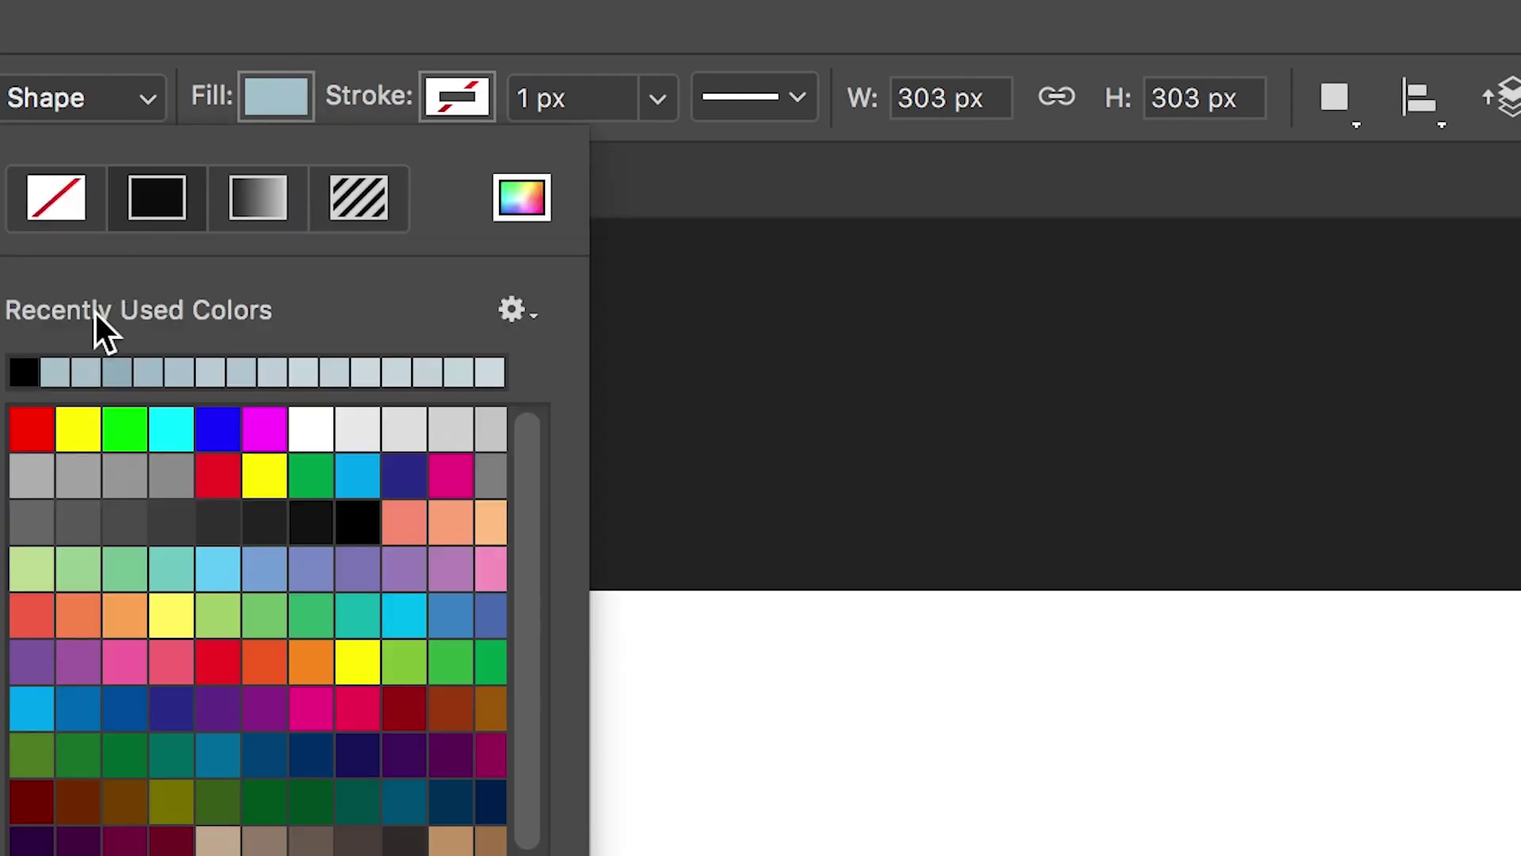
left_click(55, 200)
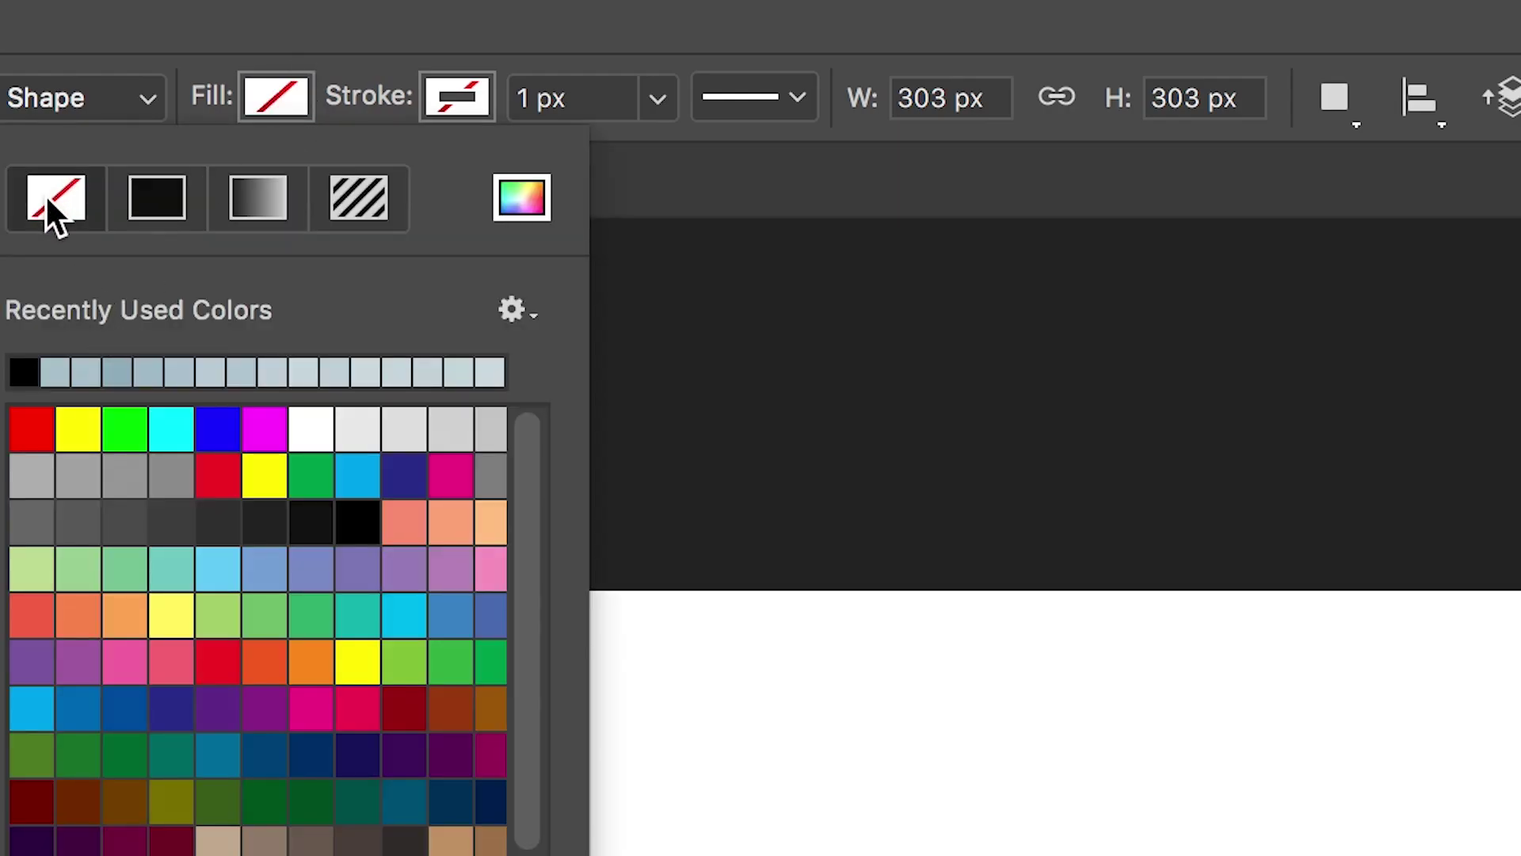
left_click(446, 107)
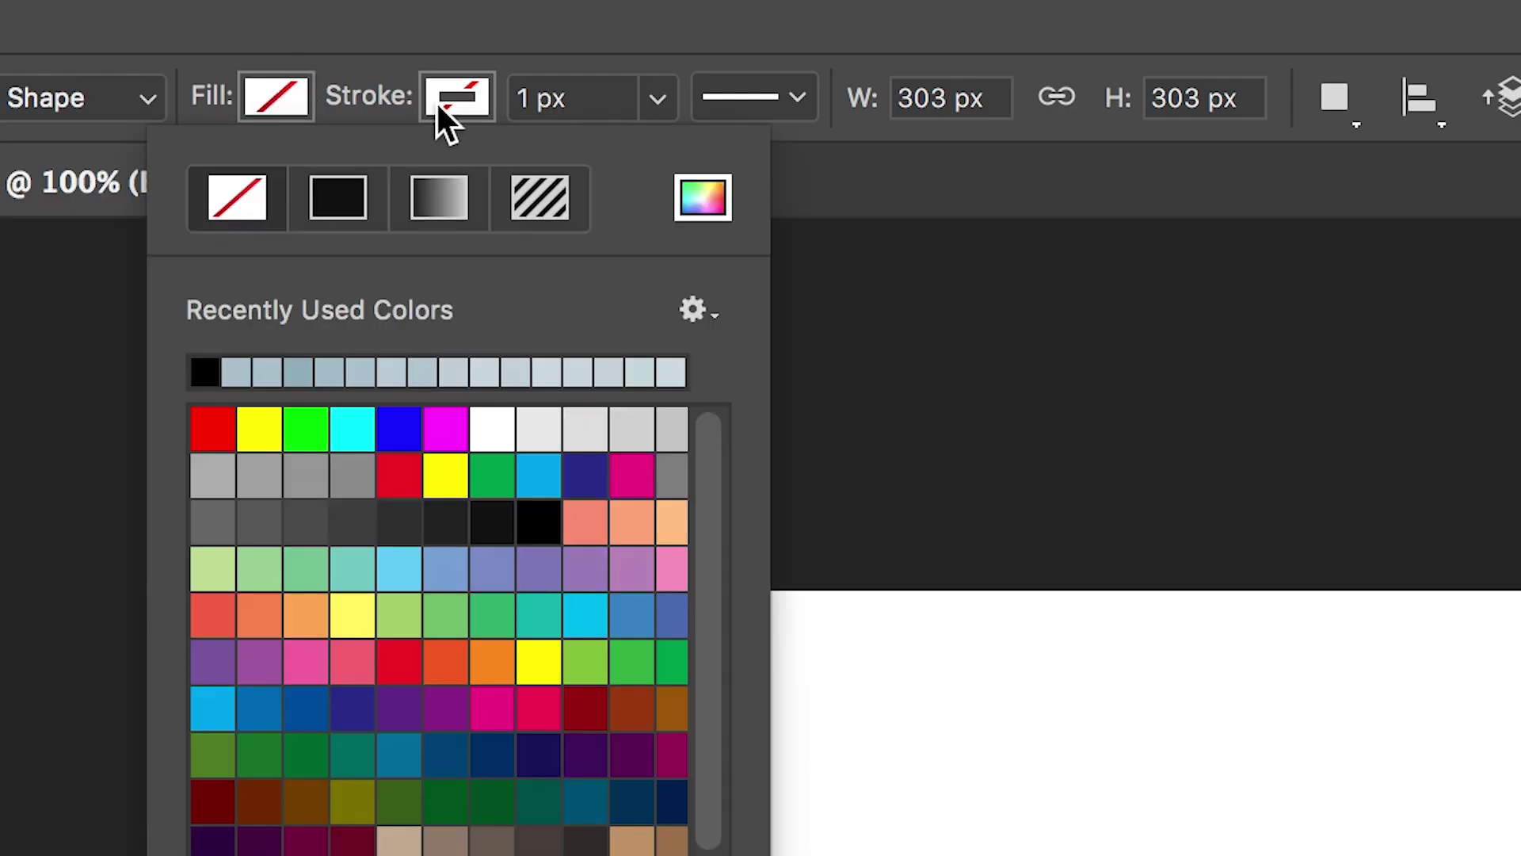
left_click(541, 528)
left_click(657, 100)
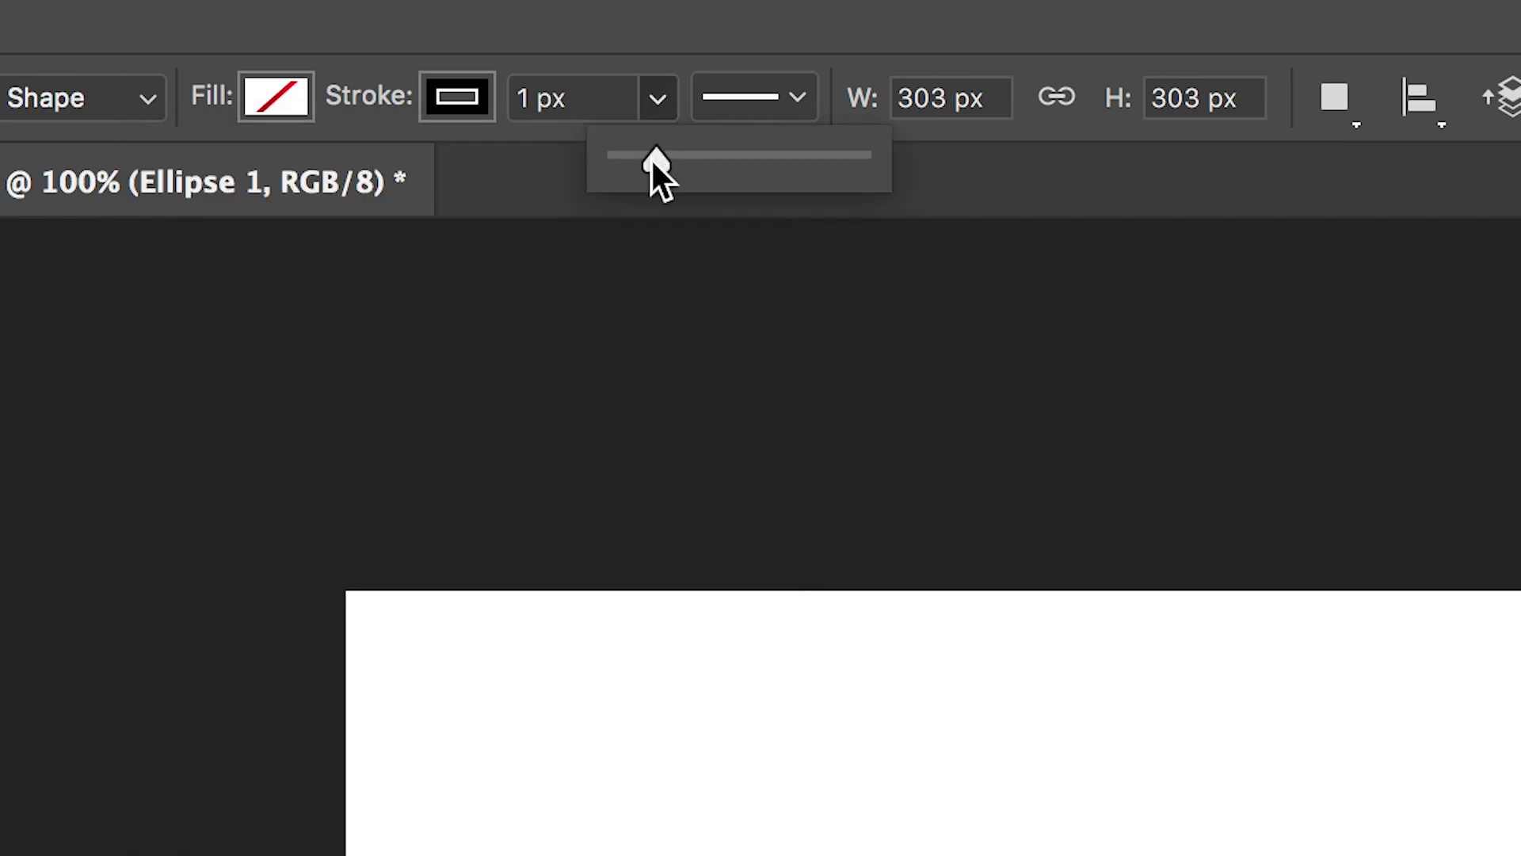
left_click_drag(653, 161, 670, 163)
left_click(598, 97)
type("15")
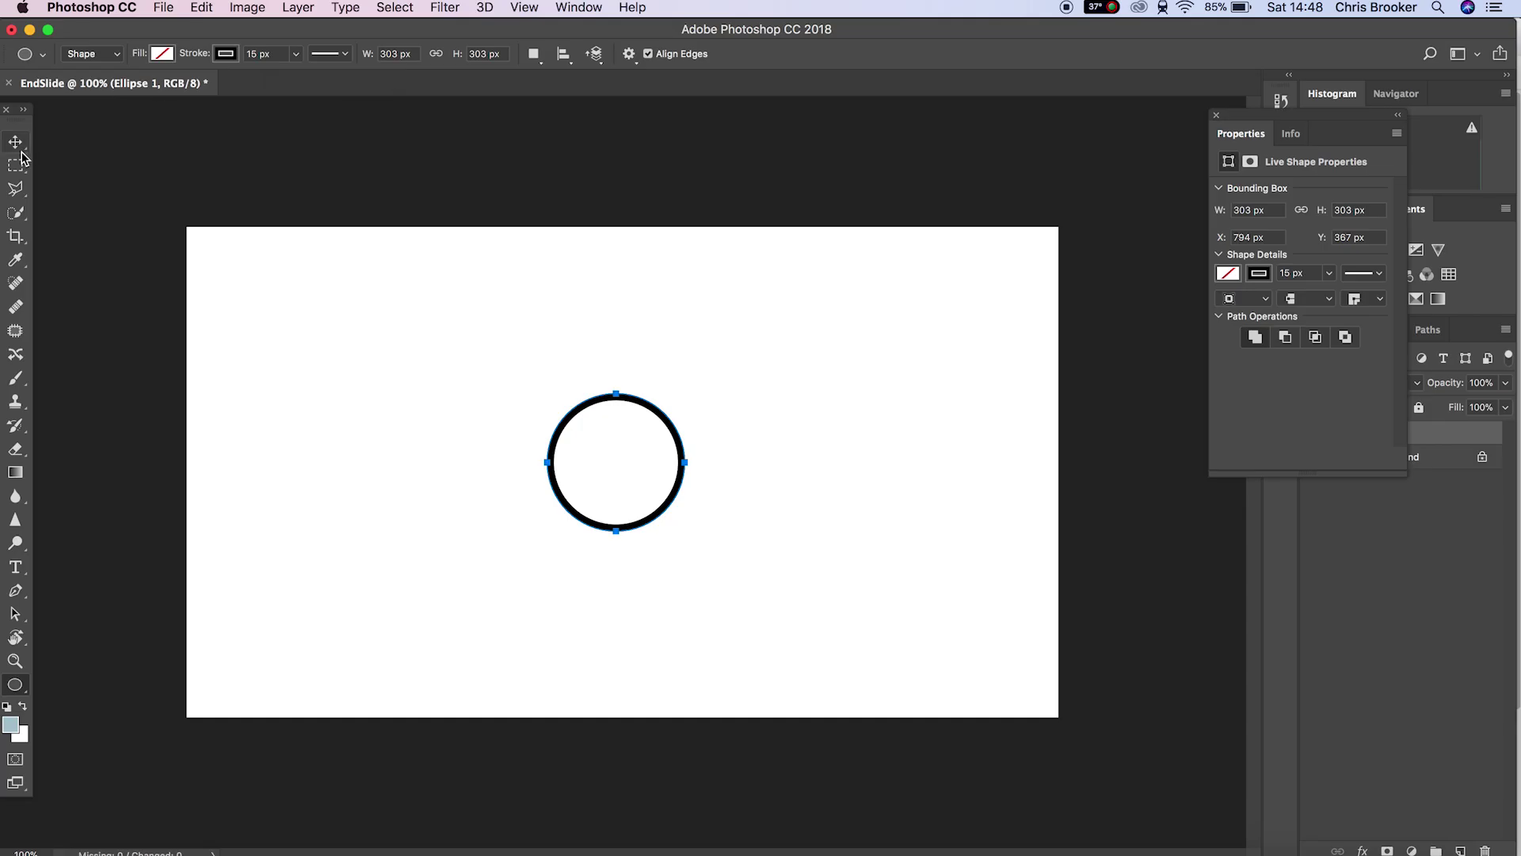
- Move the circle right and snap it onto the canvas centre line
left_click(17, 142)
left_click_drag(607, 489, 696, 450)
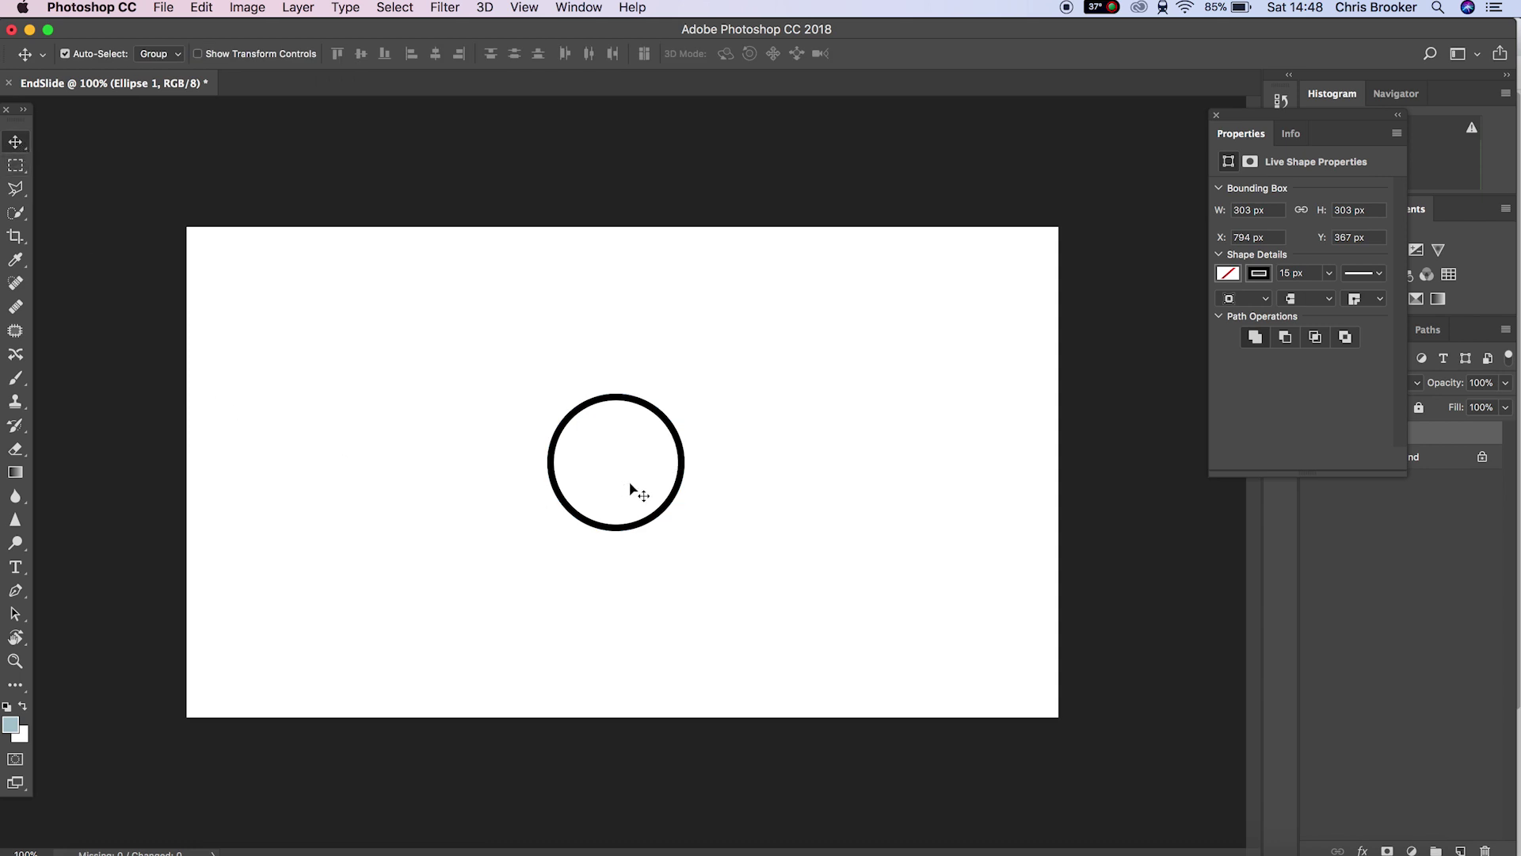
left_click_drag(704, 458, 696, 458)
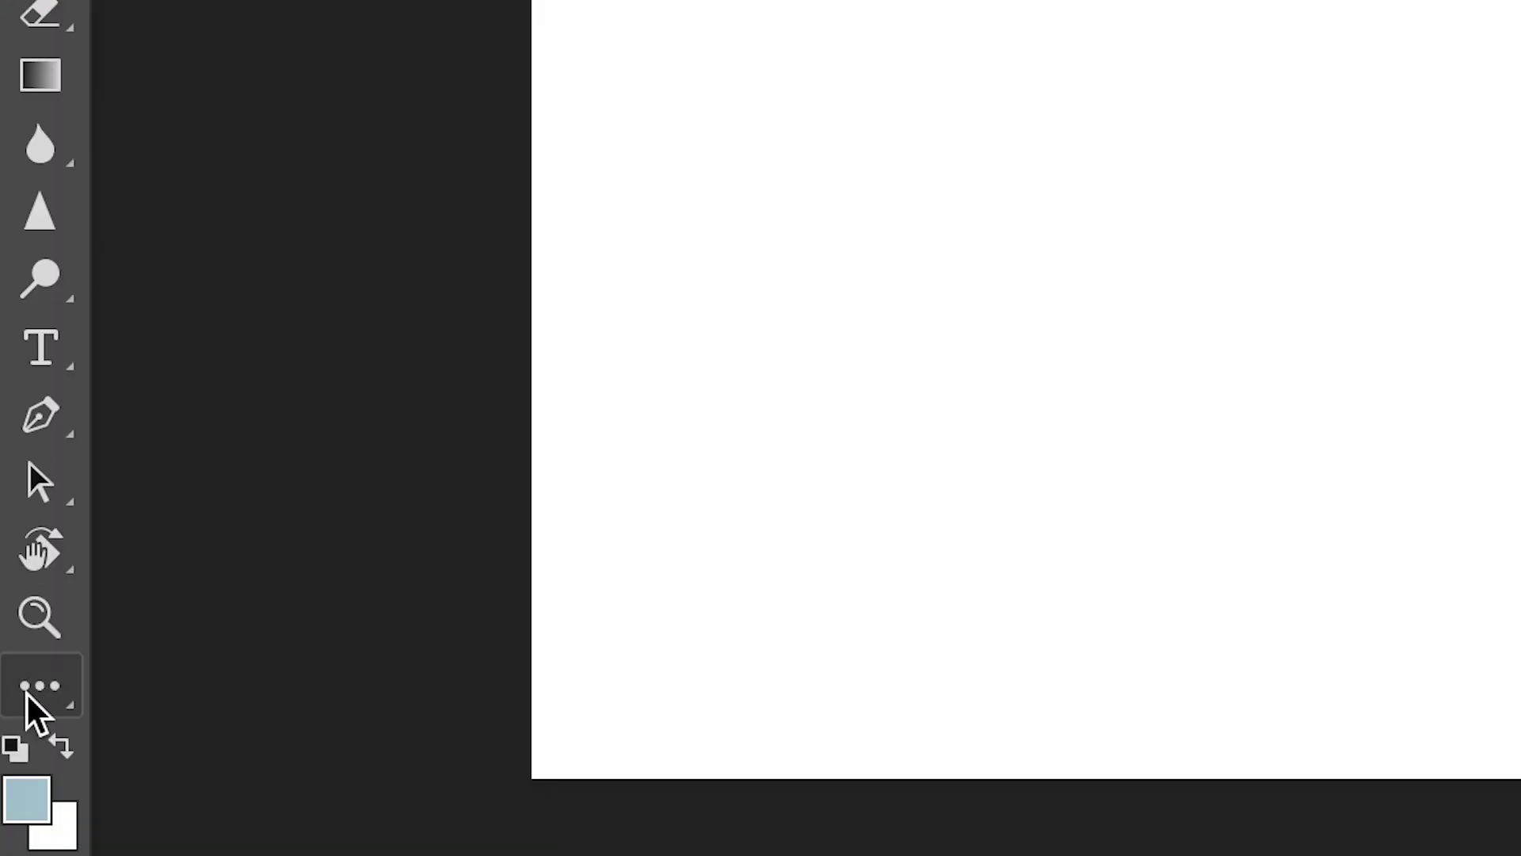
left_click(30, 695)
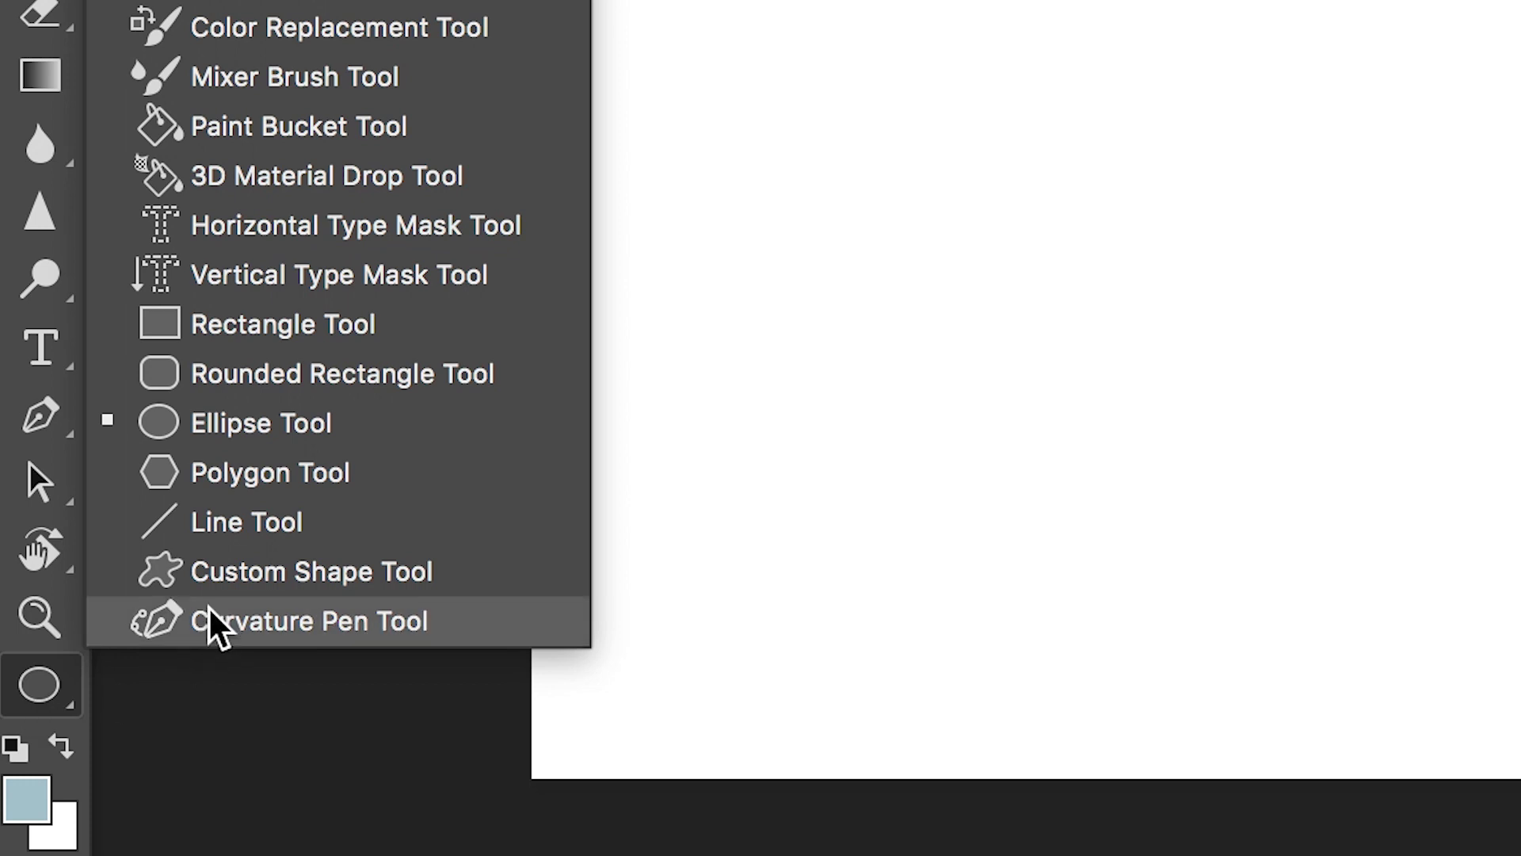
- Draw a full-canvas rectangle and scale it down to about 43%
left_click(198, 337)
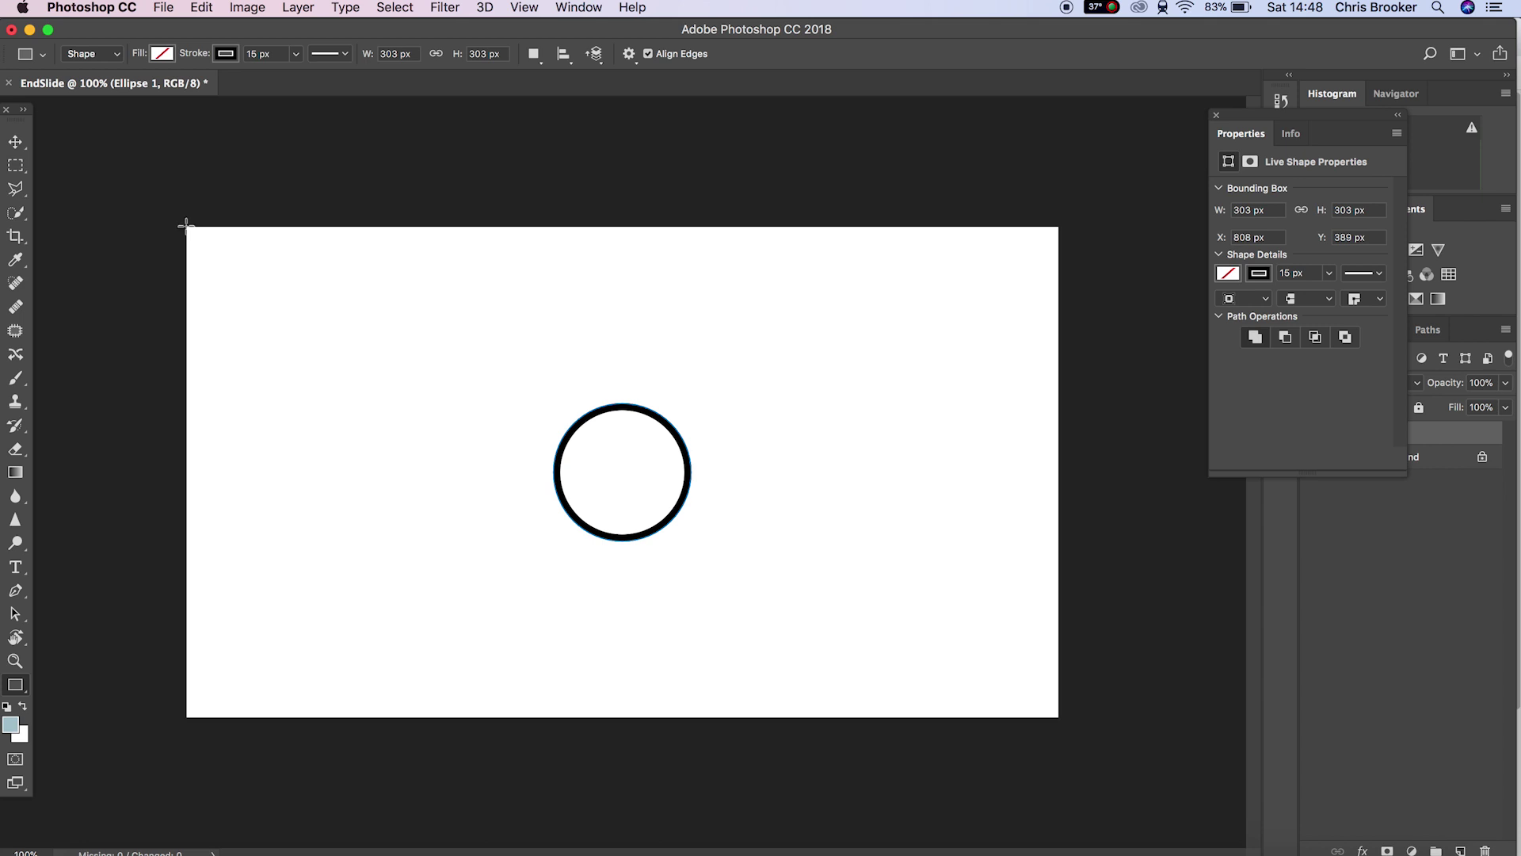
left_click_drag(187, 224, 1056, 718)
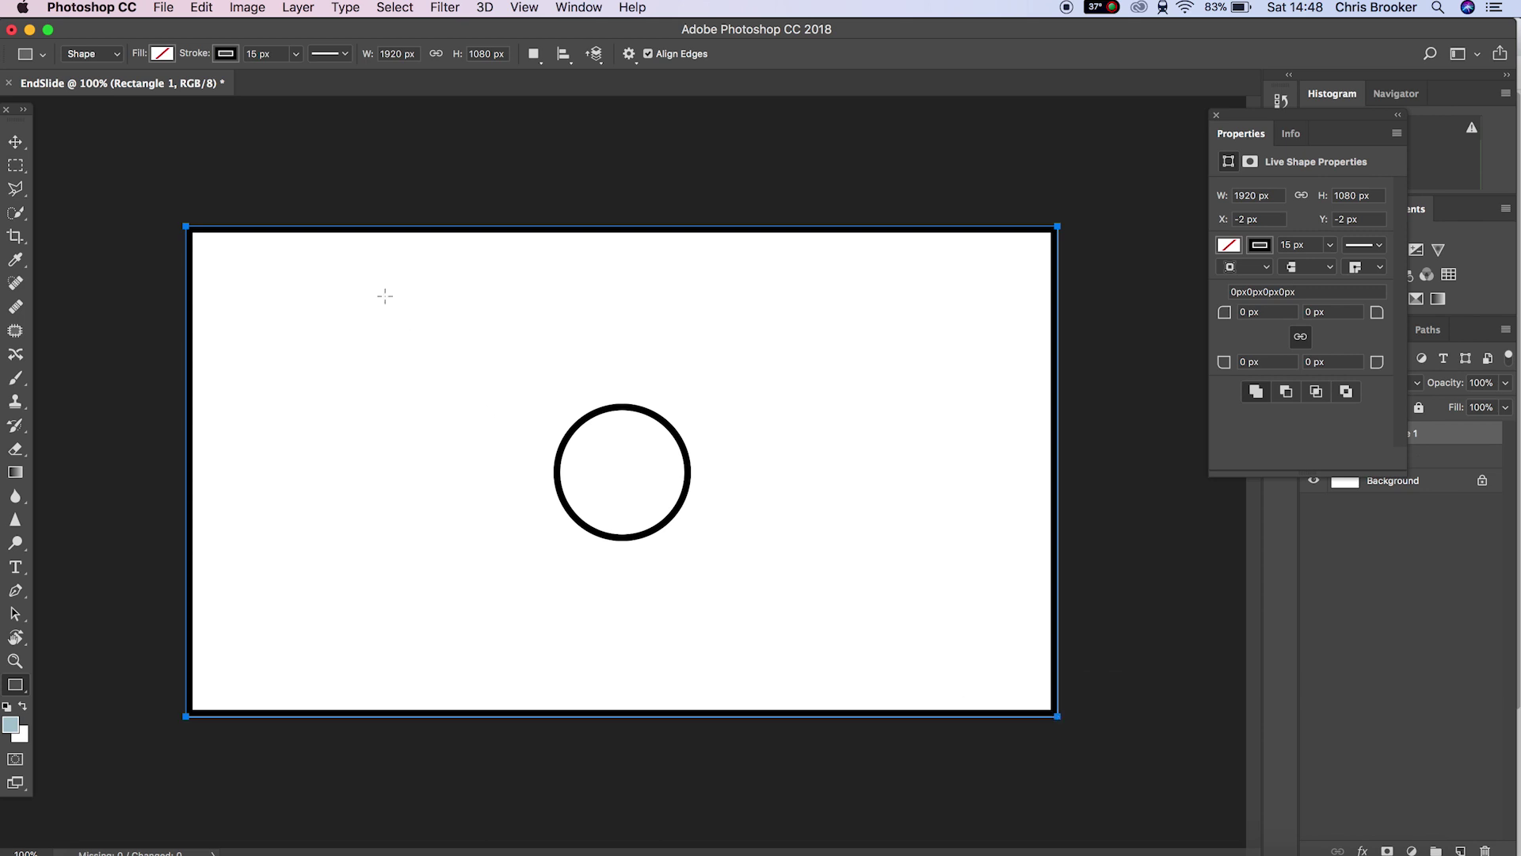
left_click(16, 143)
key("ctrl+t")
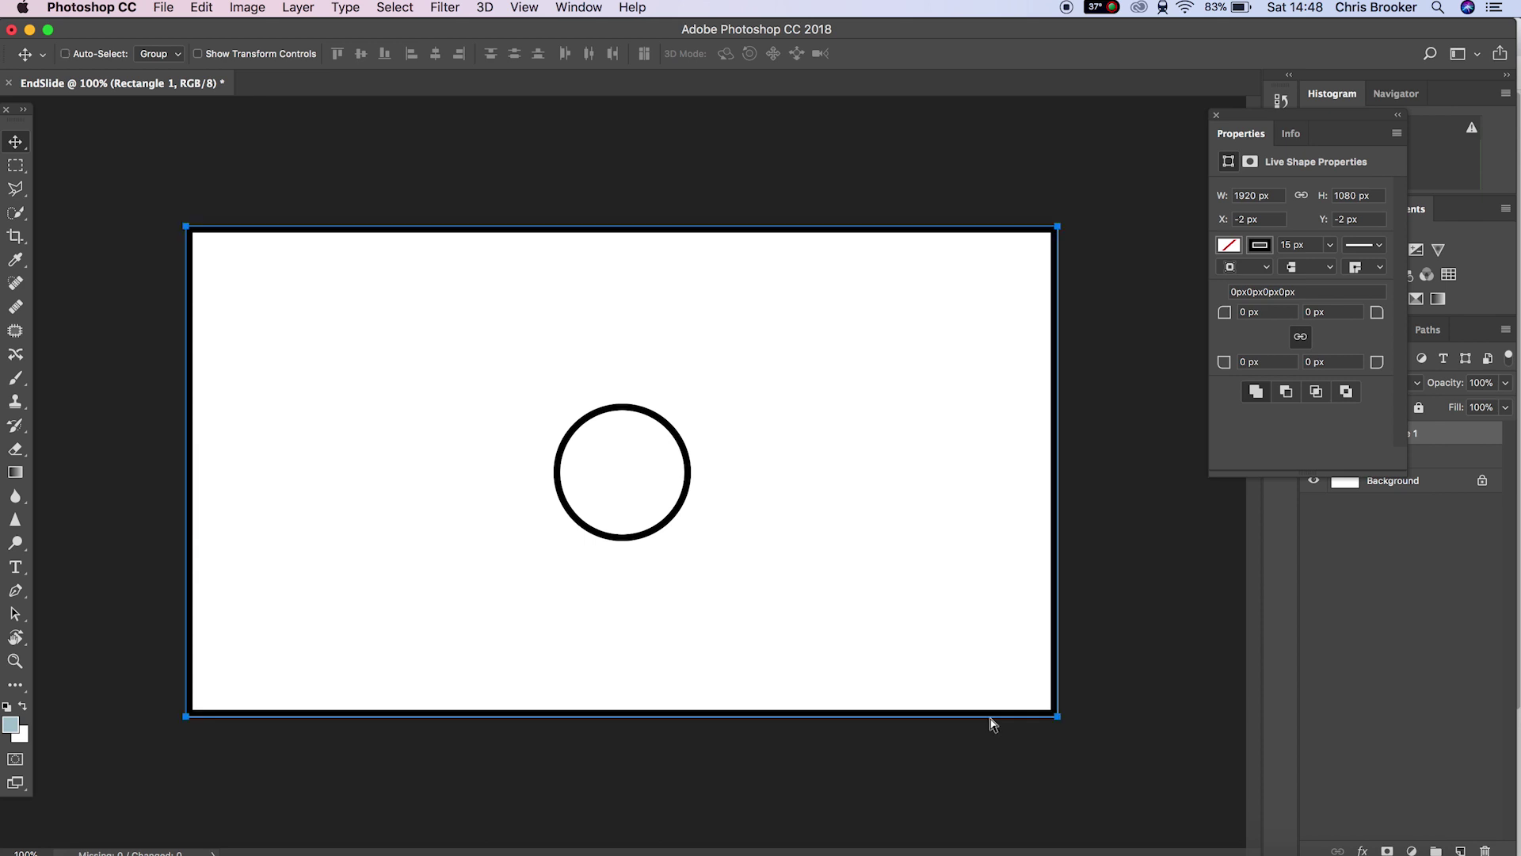
left_click_drag(1057, 719, 562, 439)
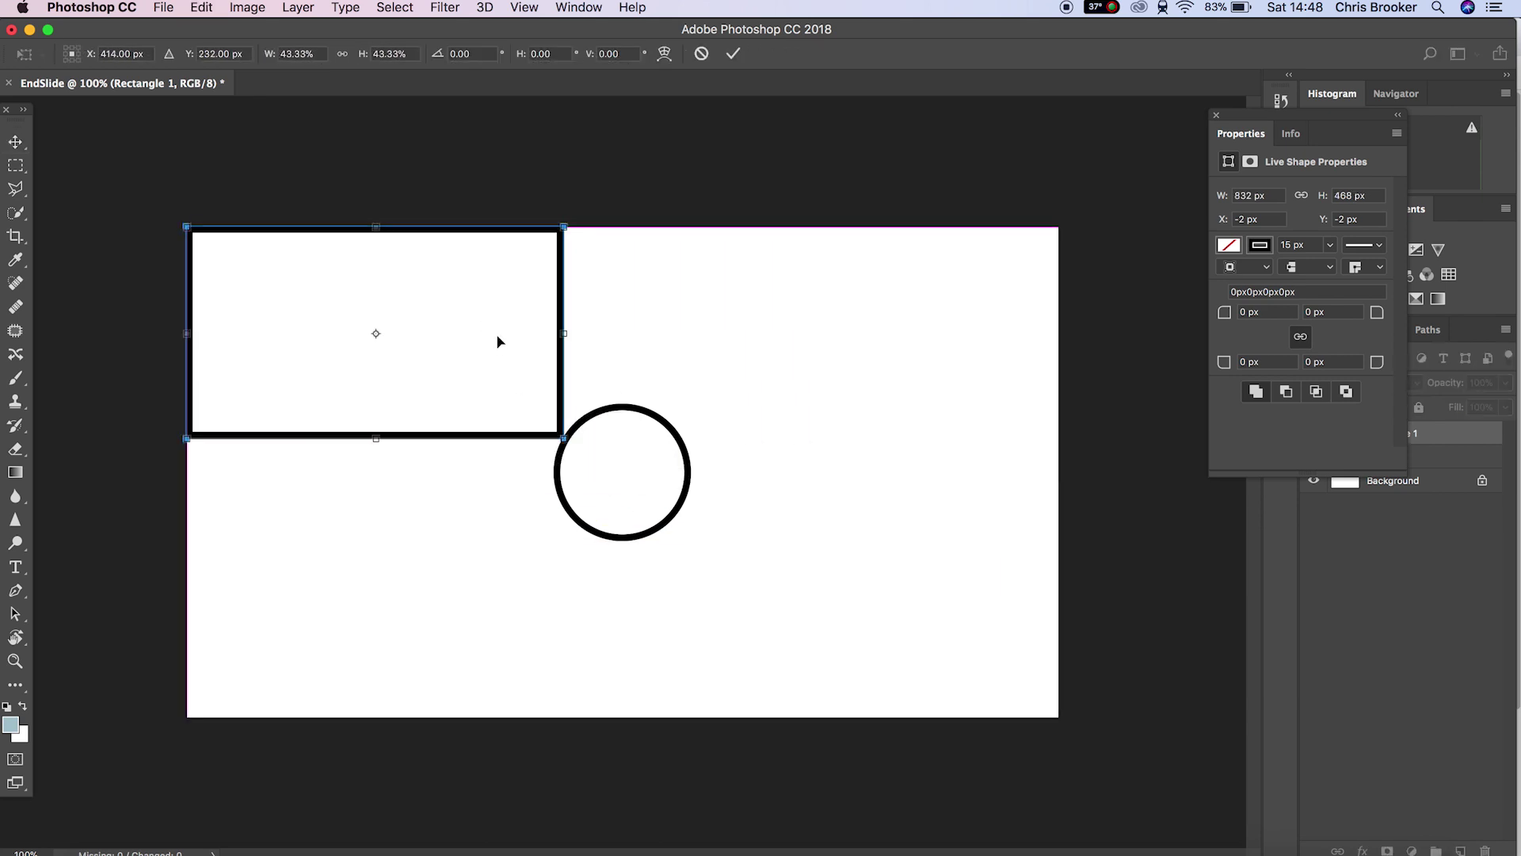
- Centre the rectangle over the circle and delete the white background layer
left_click_drag(485, 323, 764, 464)
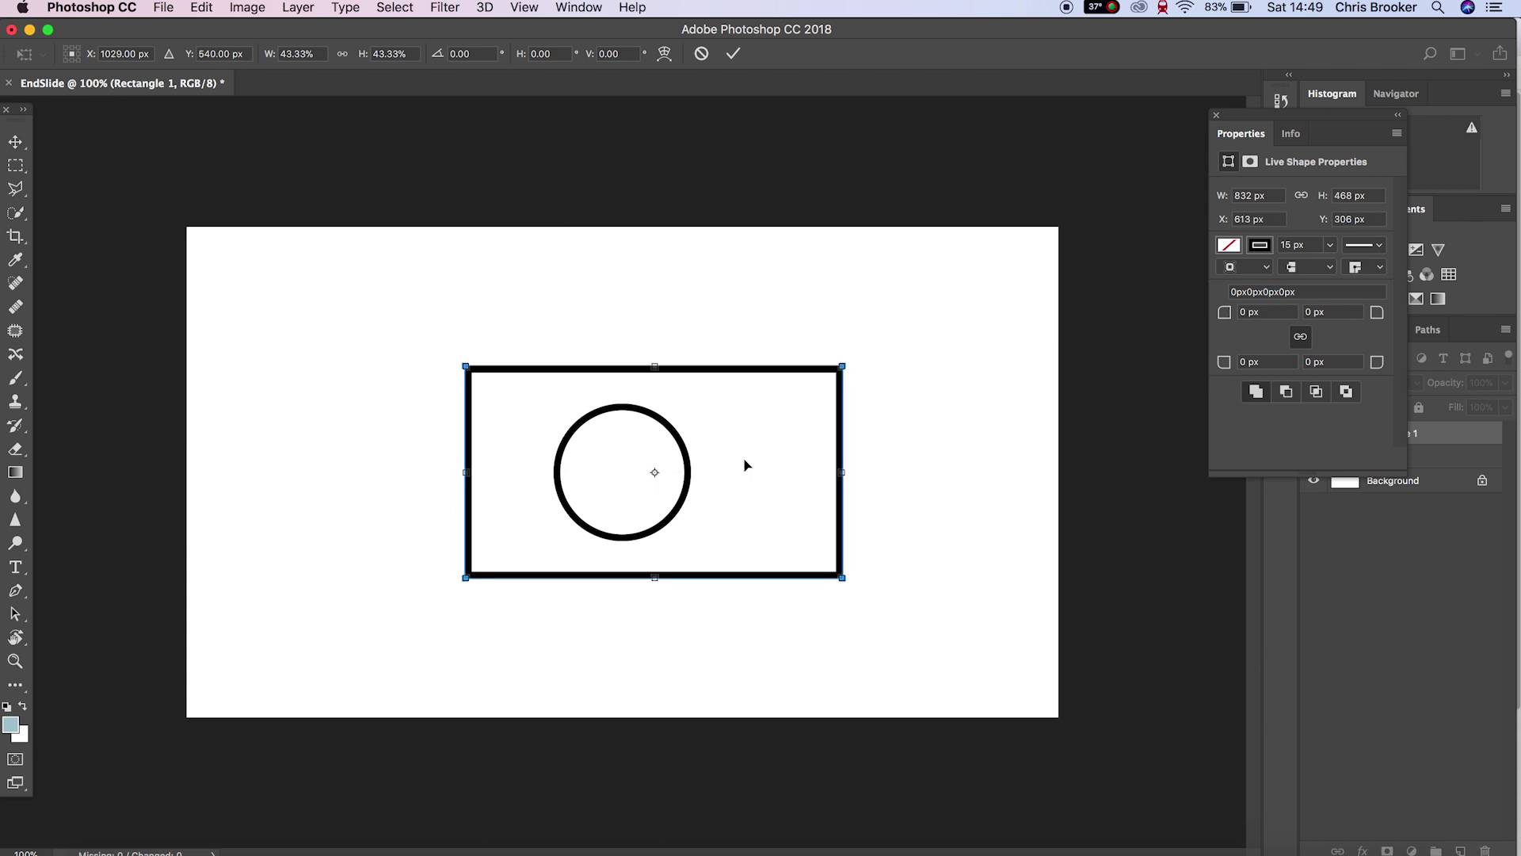
left_click_drag(843, 443, 810, 442)
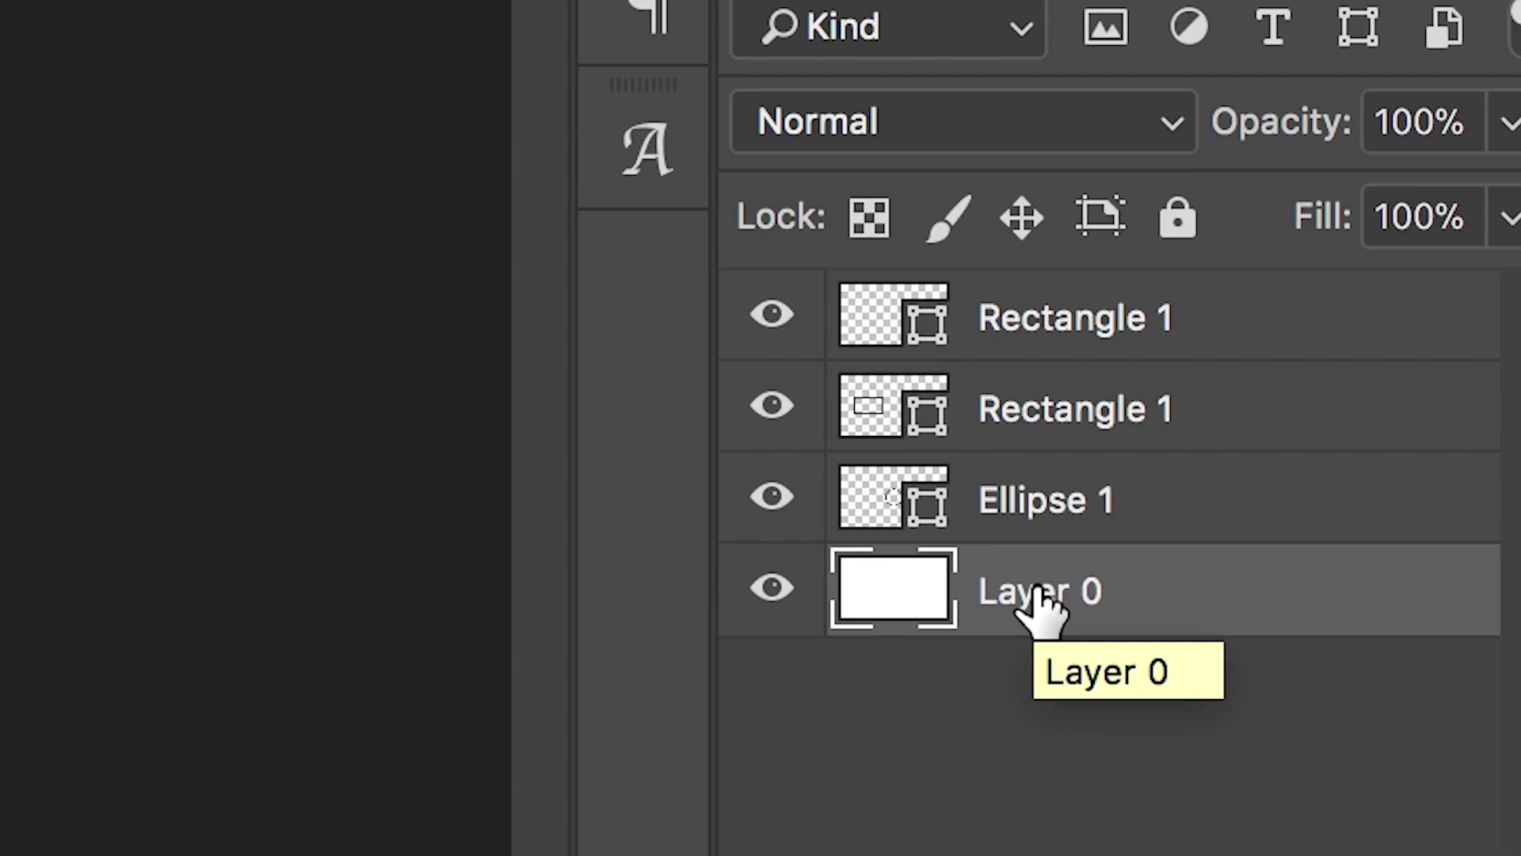
key("Delete")
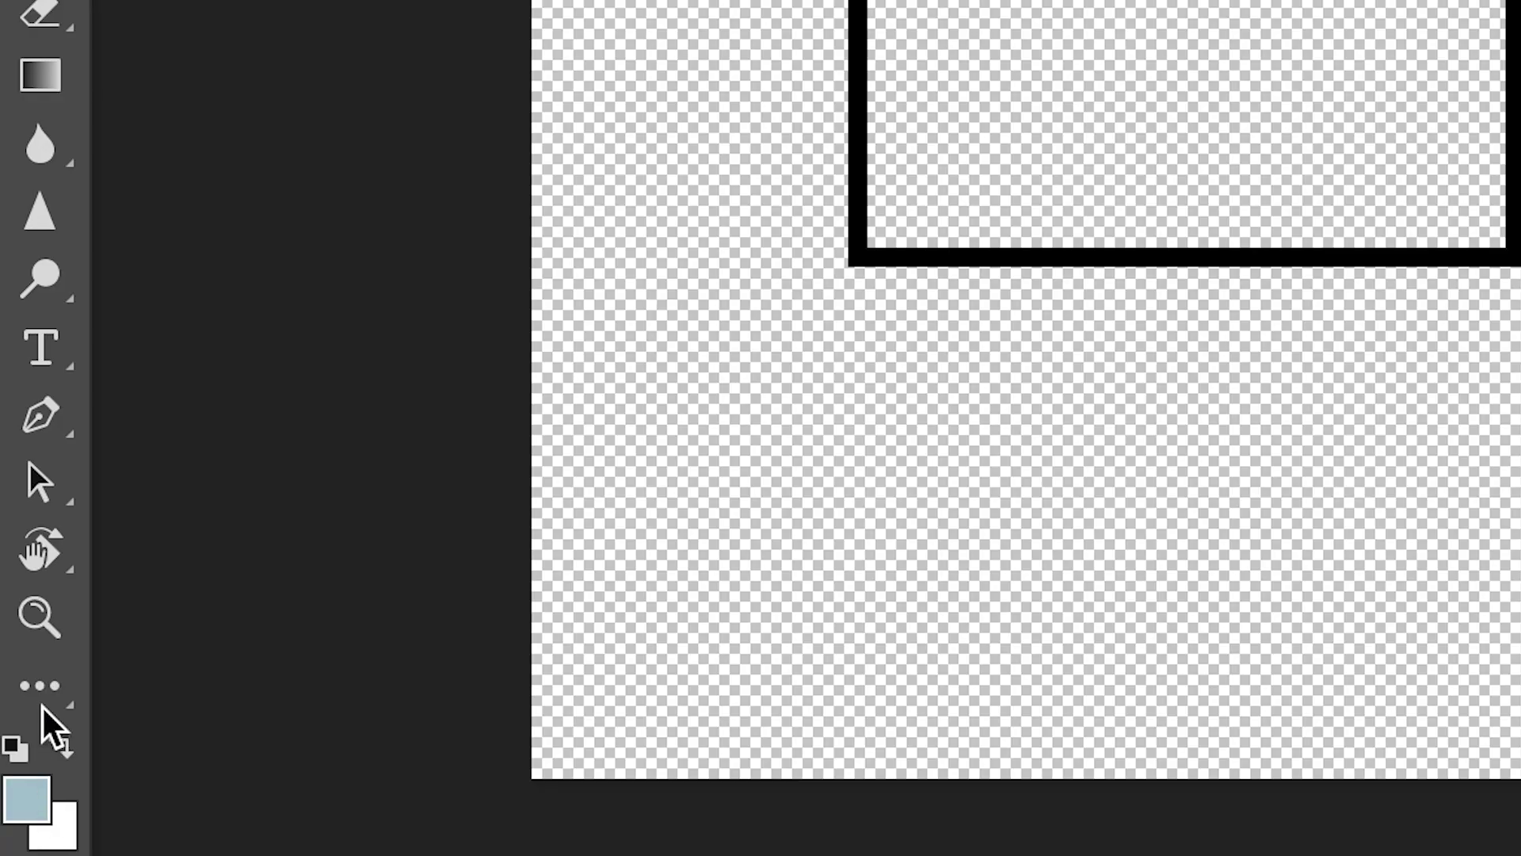
- Draw a new rectangle with the Rectangle tool covering the entire canvas
left_click(43, 690)
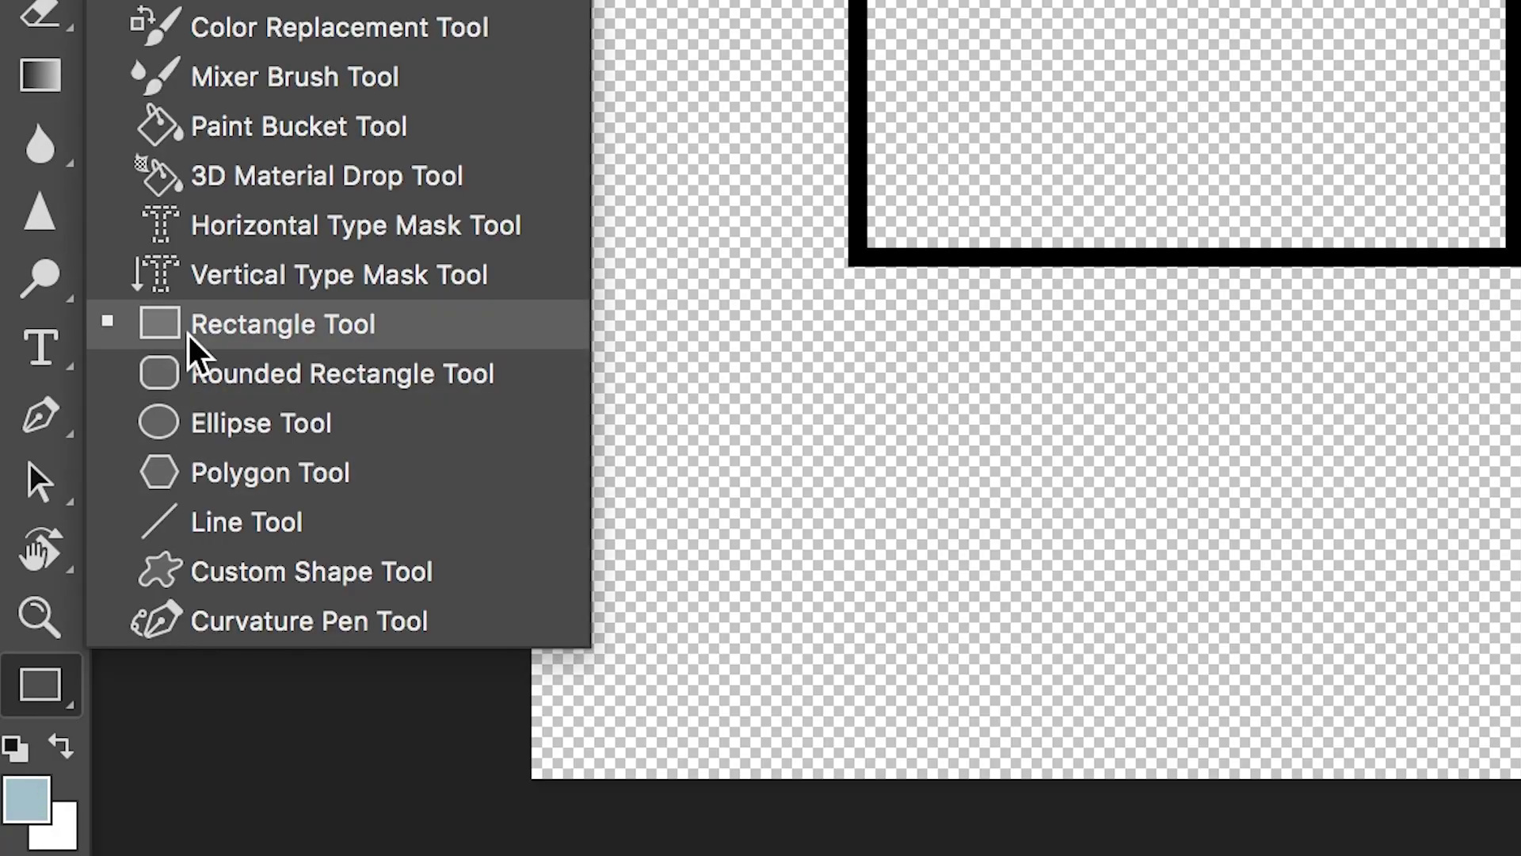
left_click(190, 329)
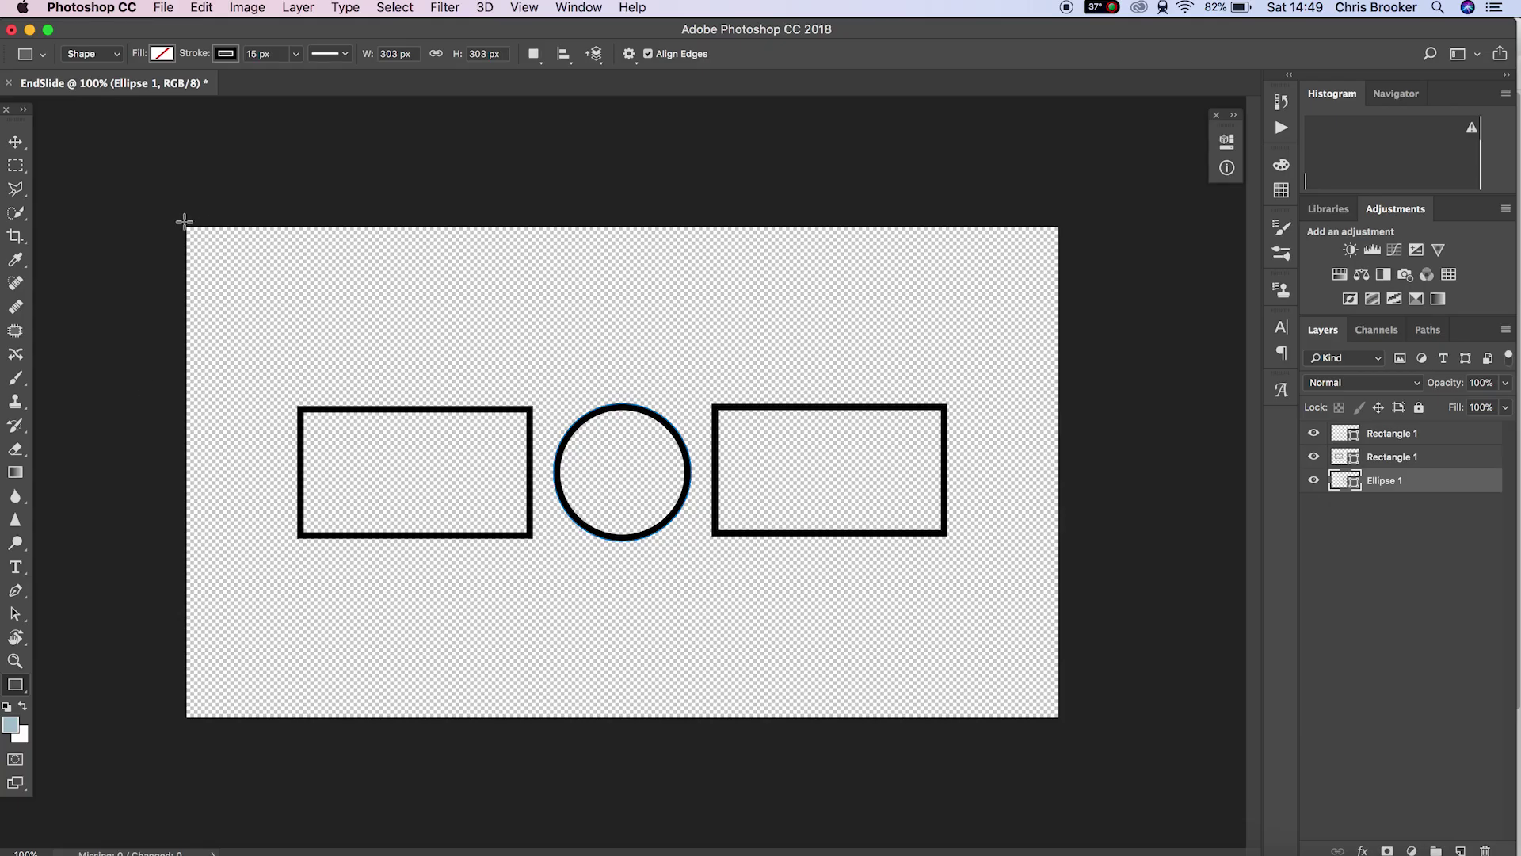
left_click_drag(185, 219, 1066, 722)
- Try out several pattern fills on the background rectangle
left_click(162, 54)
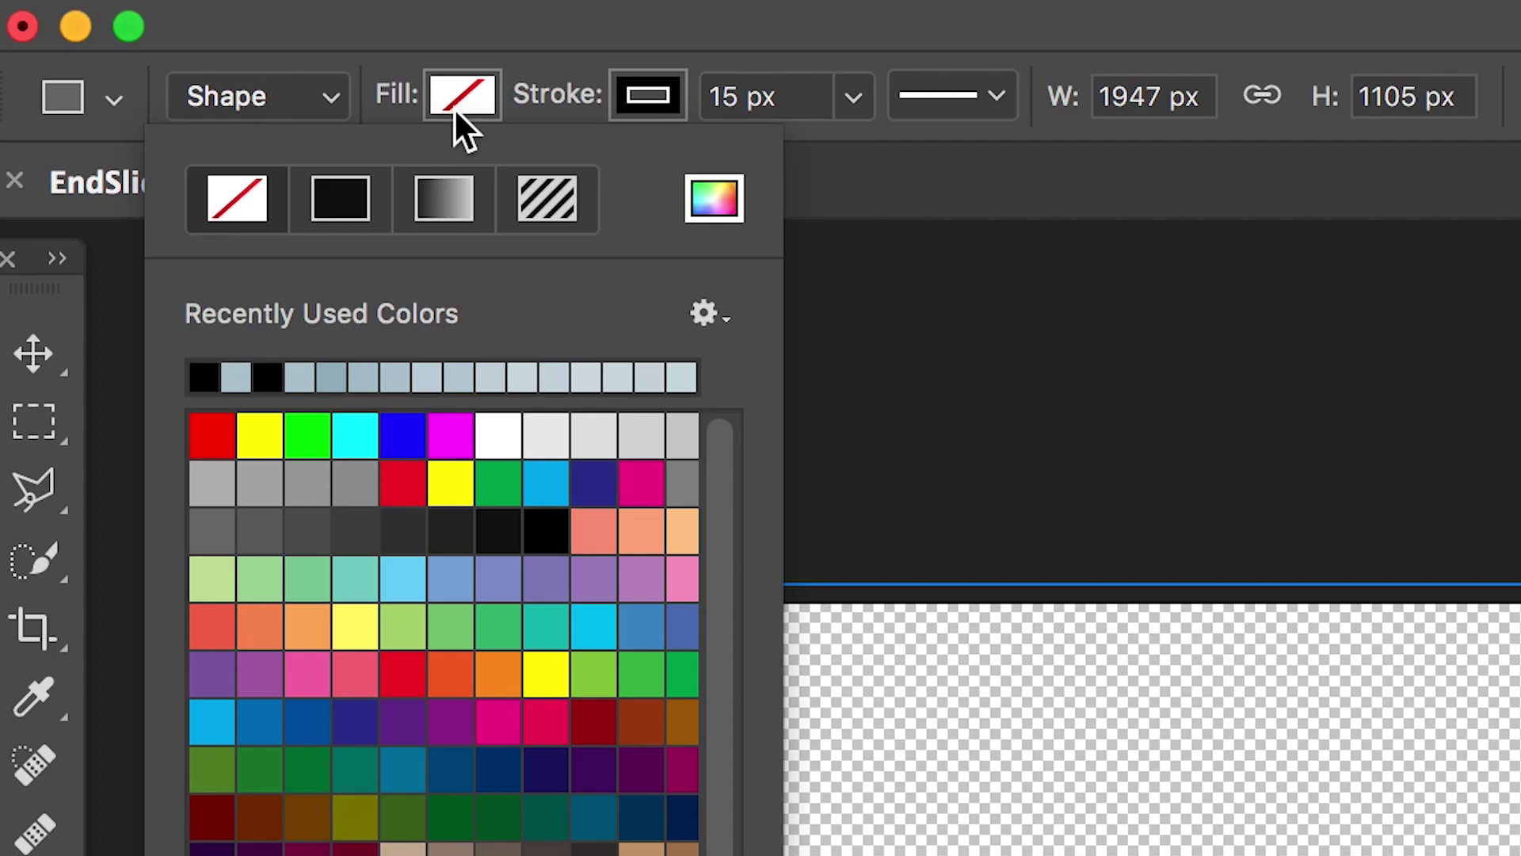
left_click(192, 90)
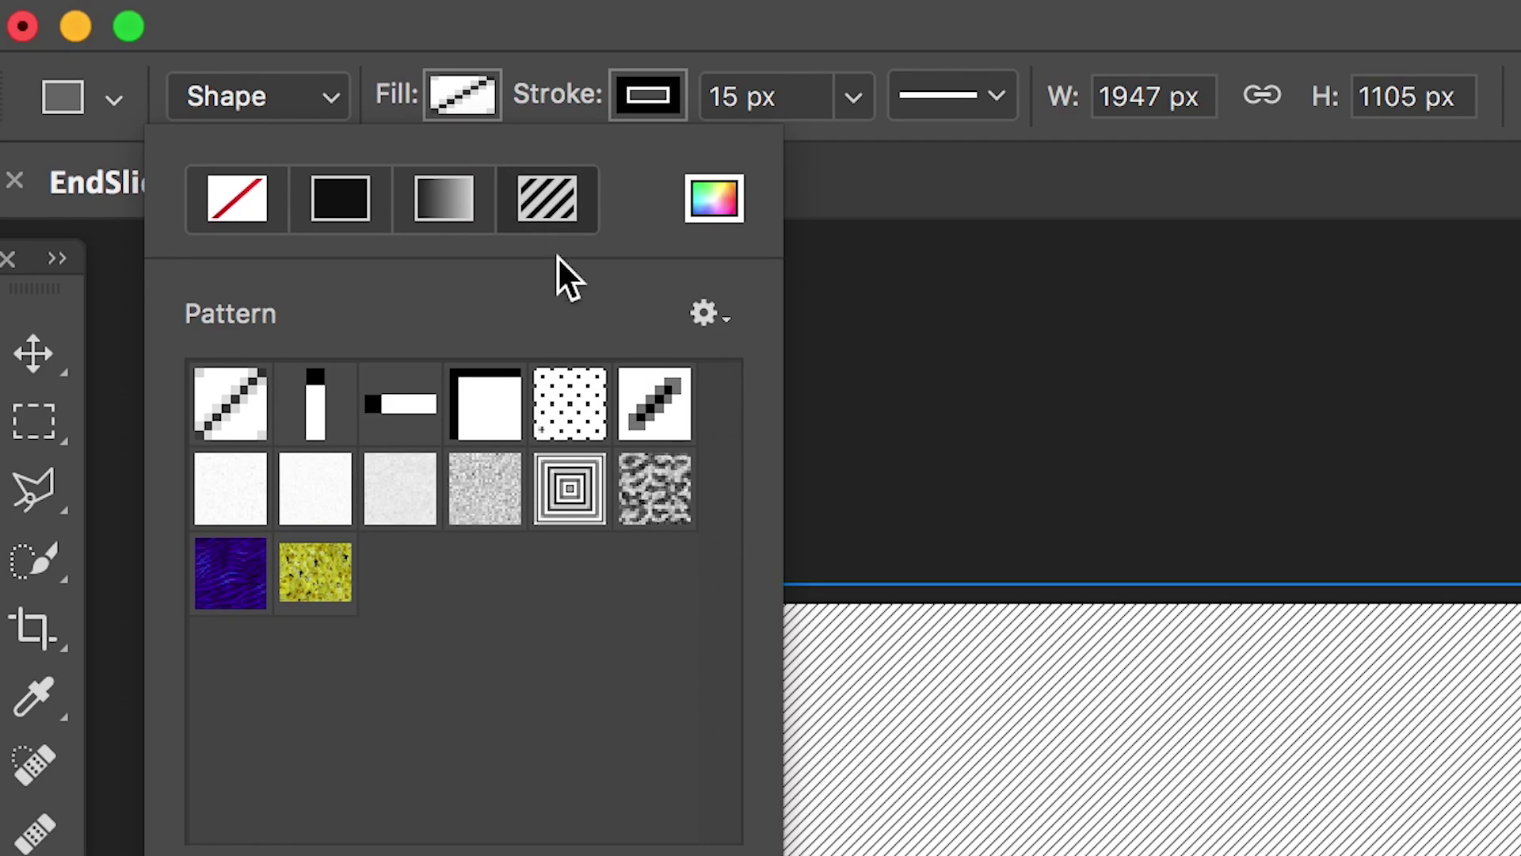
left_click(568, 410)
left_click(481, 518)
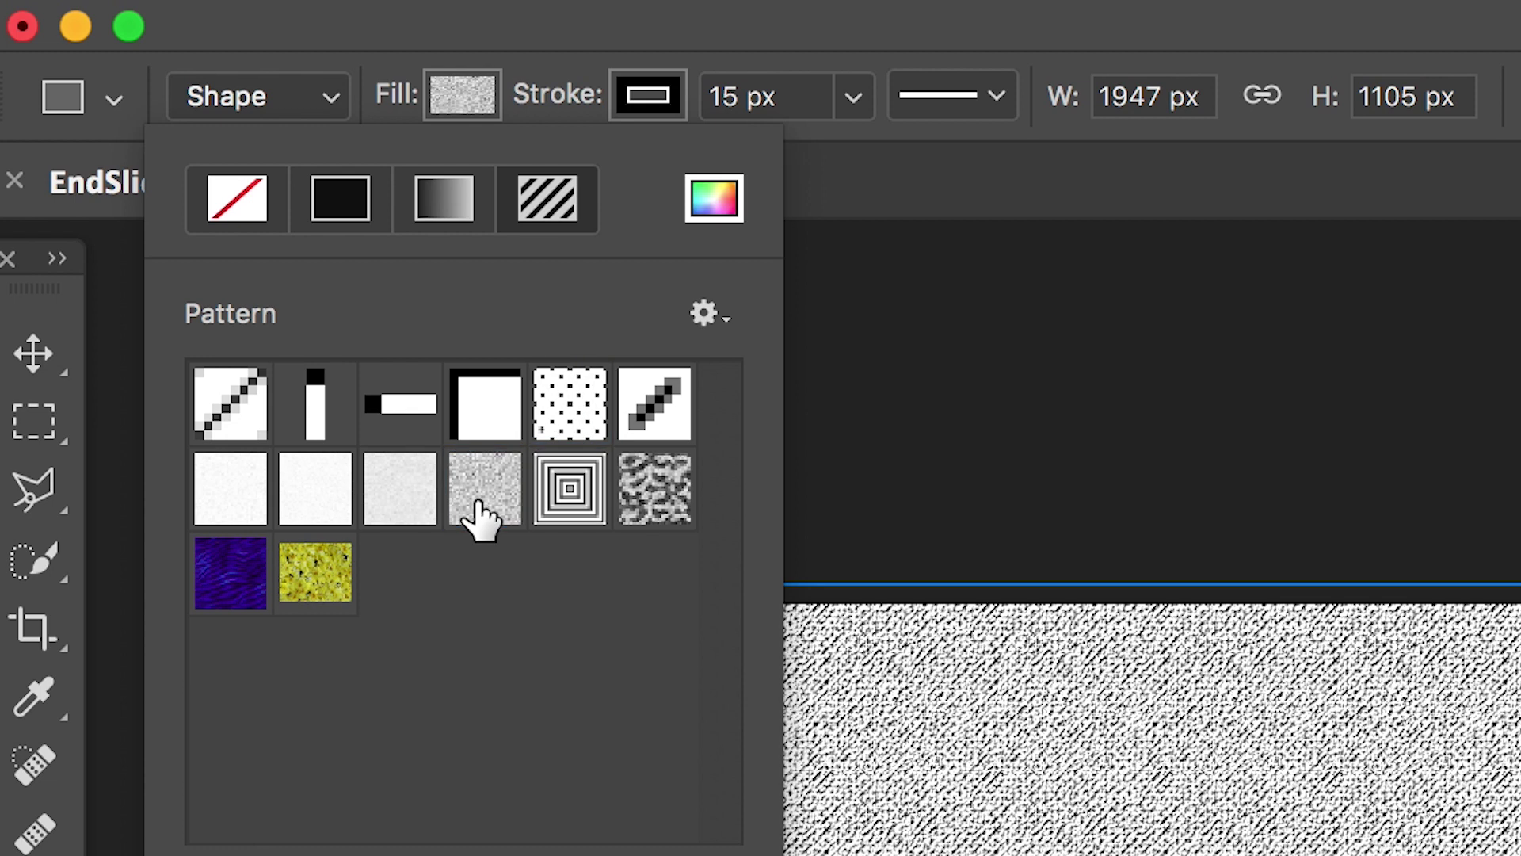
left_click(648, 506)
left_click(315, 583)
left_click(226, 585)
left_click(231, 511)
left_click(261, 421)
left_click(321, 407)
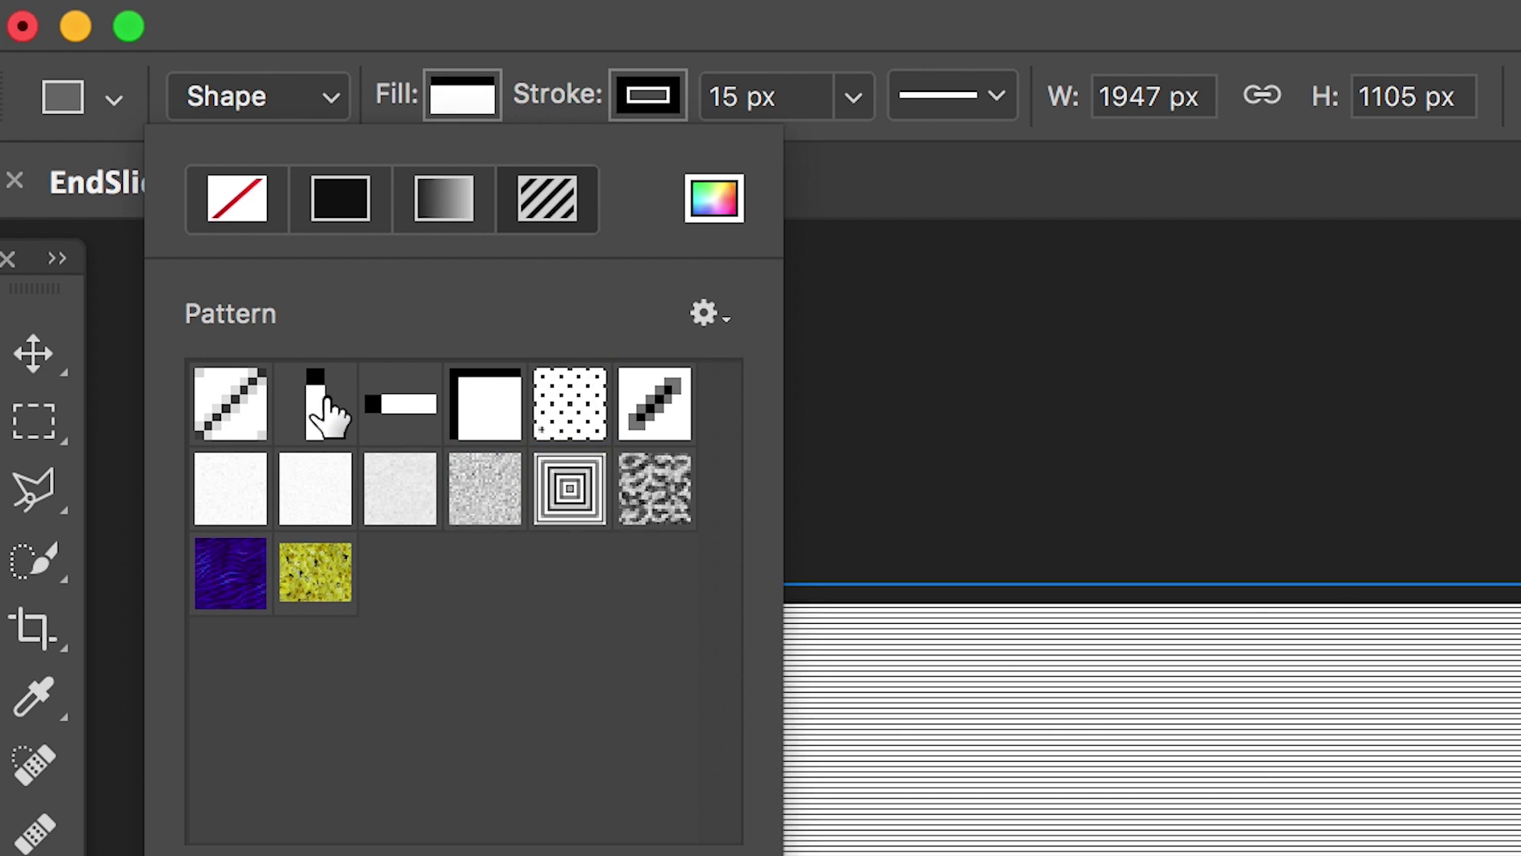
left_click(595, 411)
- Fill the rectangle with the orange-yellow gradient preset
left_click(656, 411)
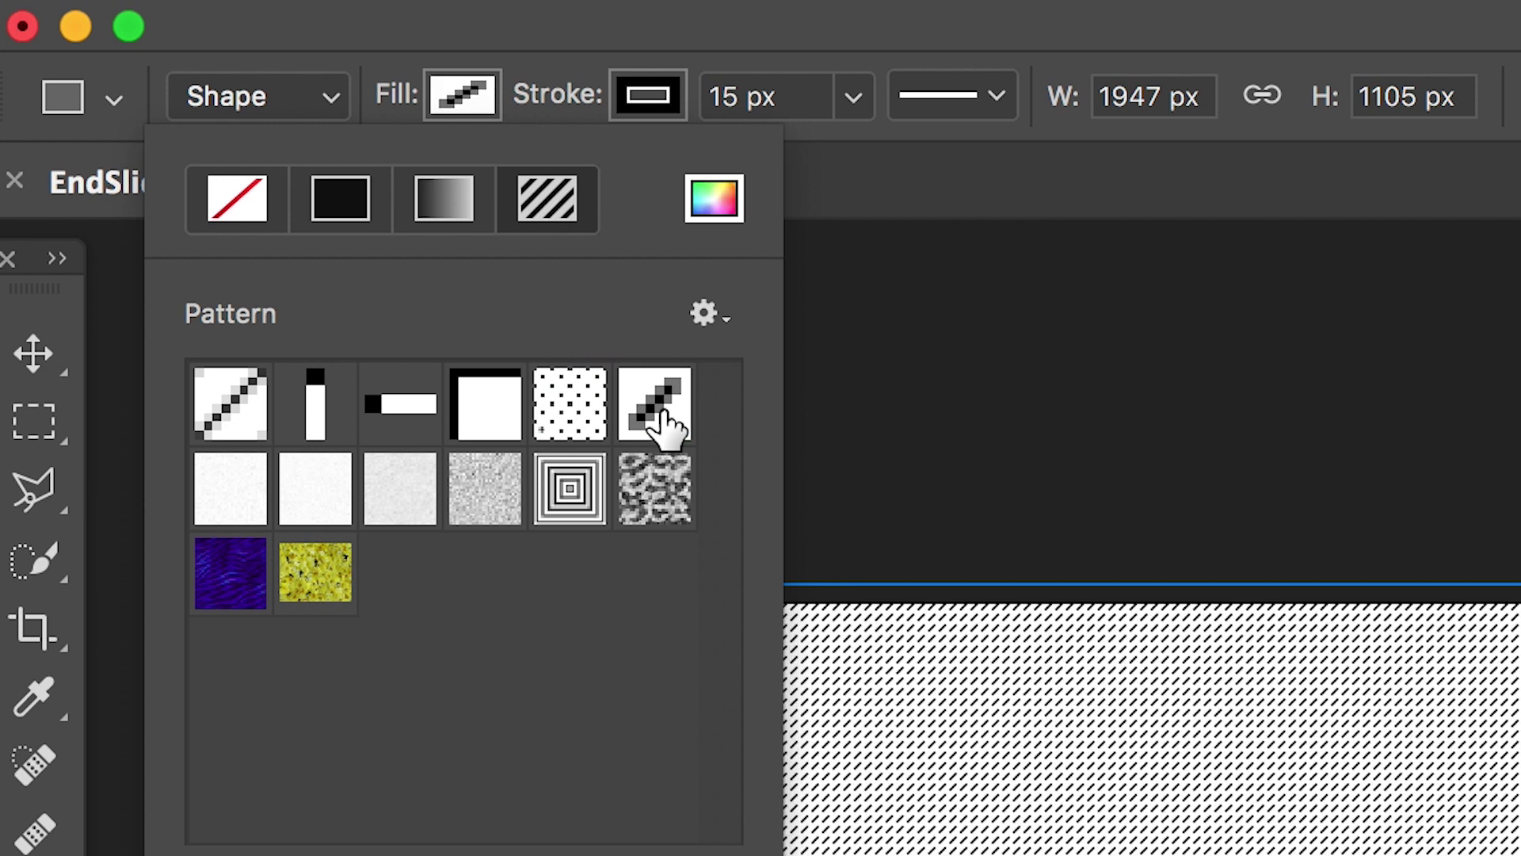
left_click(447, 202)
left_click(672, 410)
left_click(664, 477)
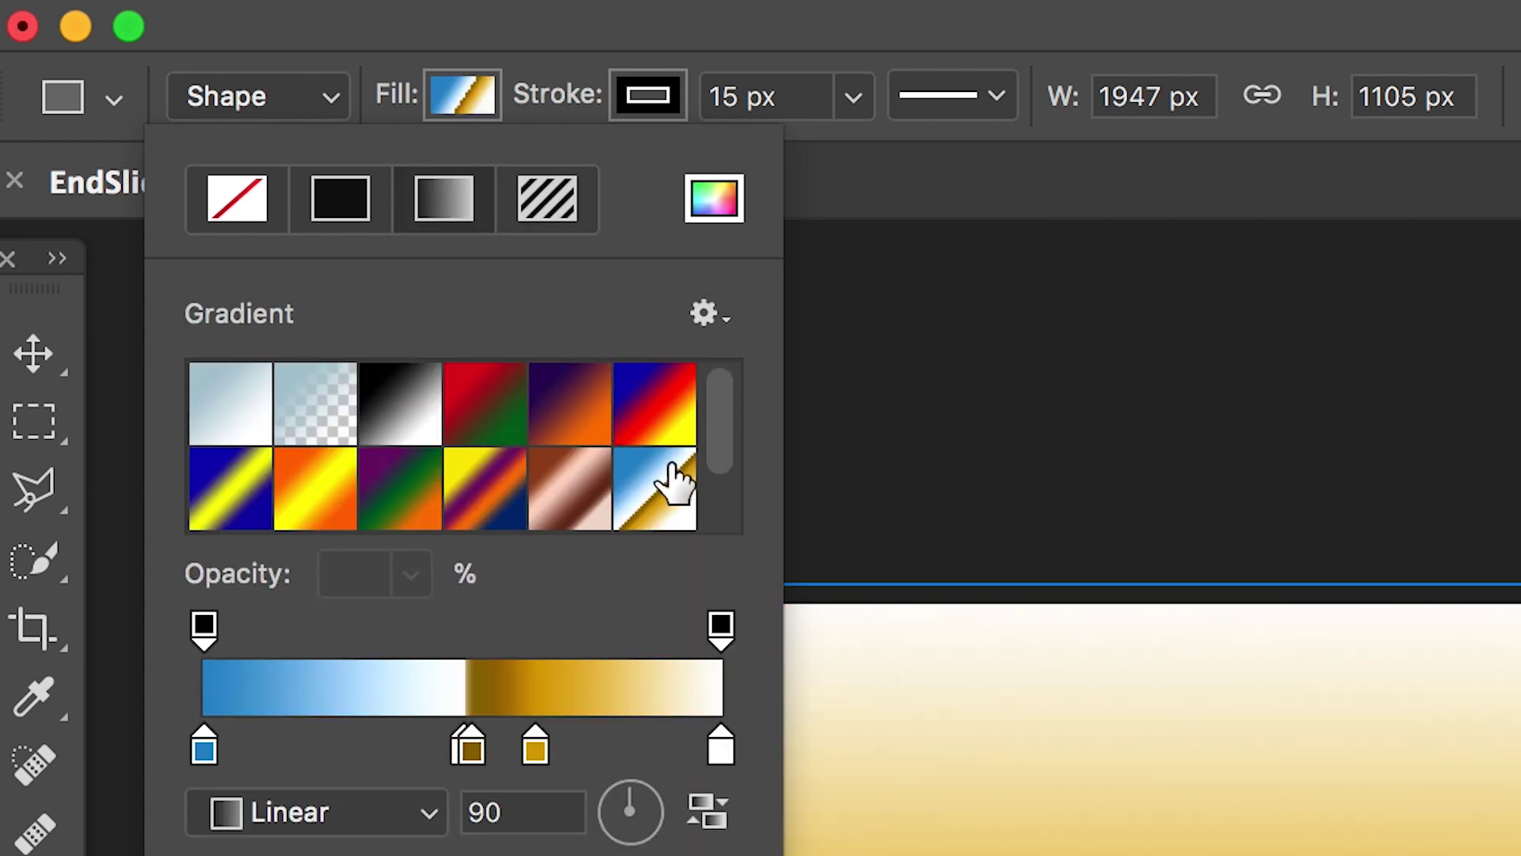
left_click(325, 492)
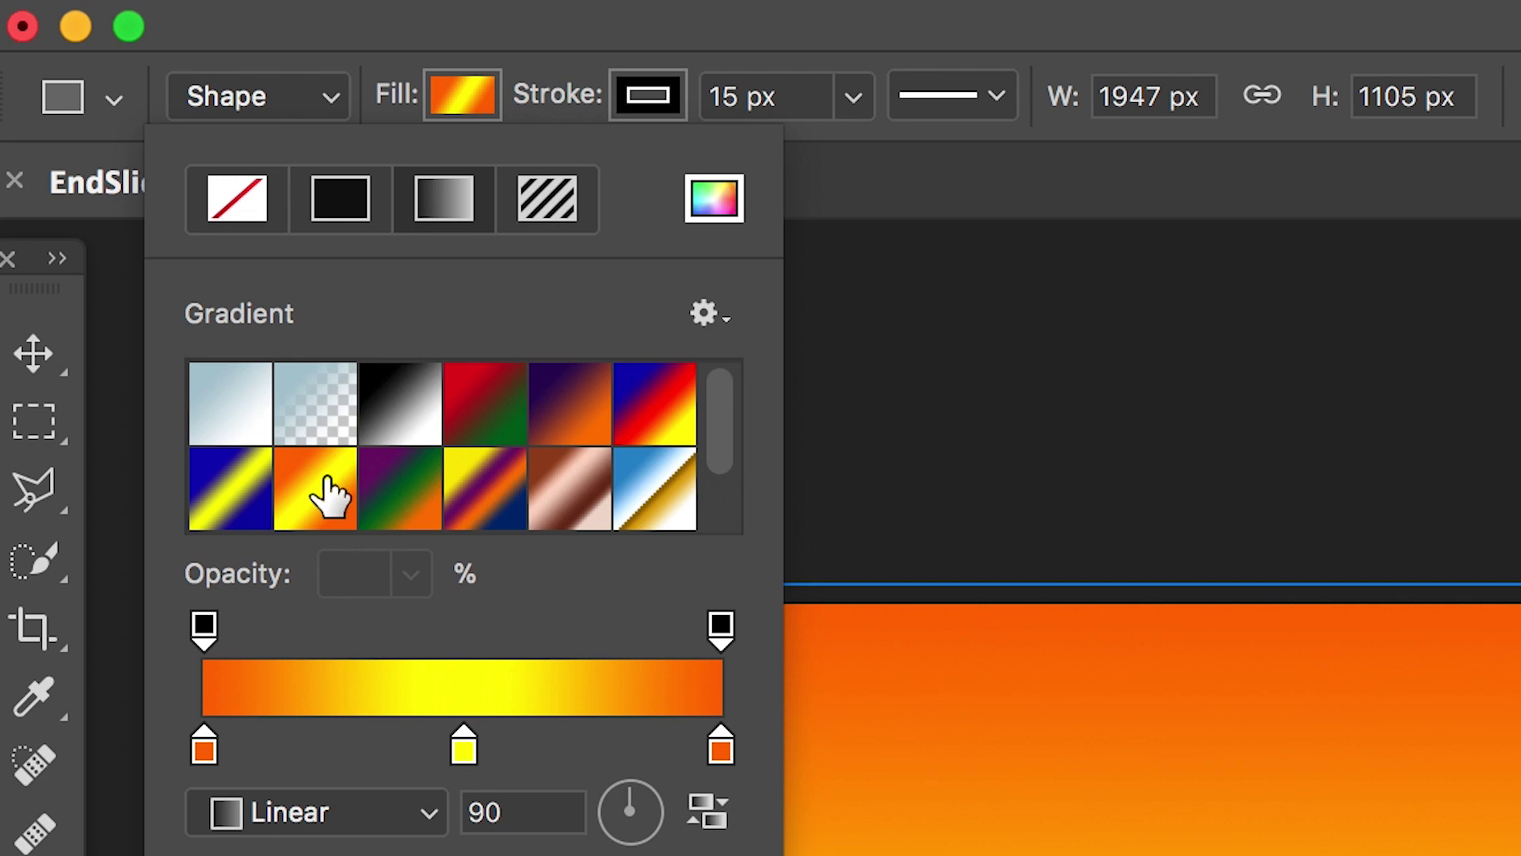
left_click(238, 497)
left_click(333, 487)
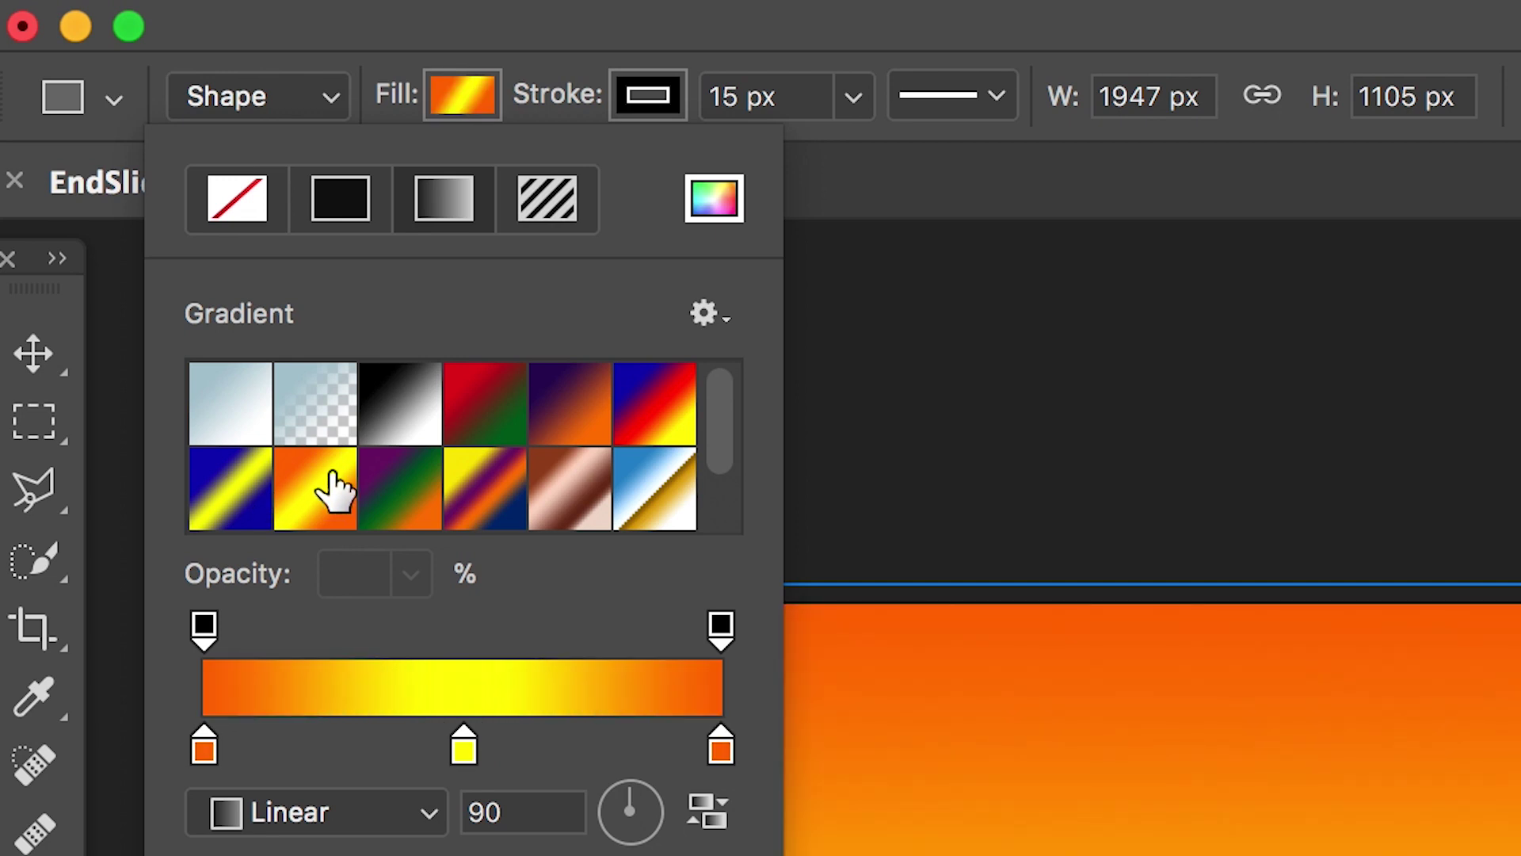
- Set the rectangle's stroke to none
left_click(641, 95)
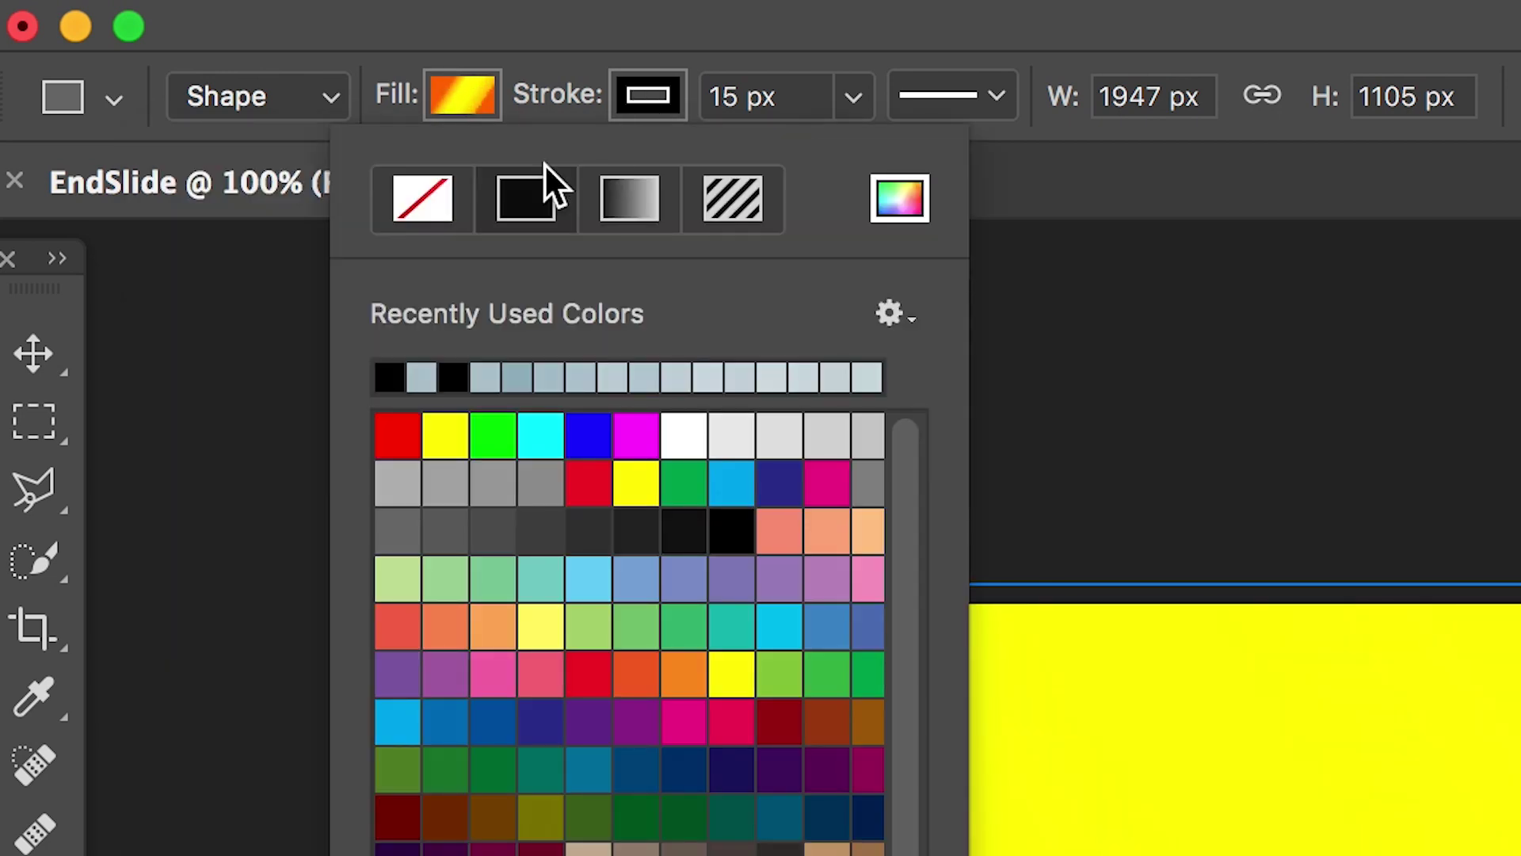
left_click(420, 200)
left_click(645, 100)
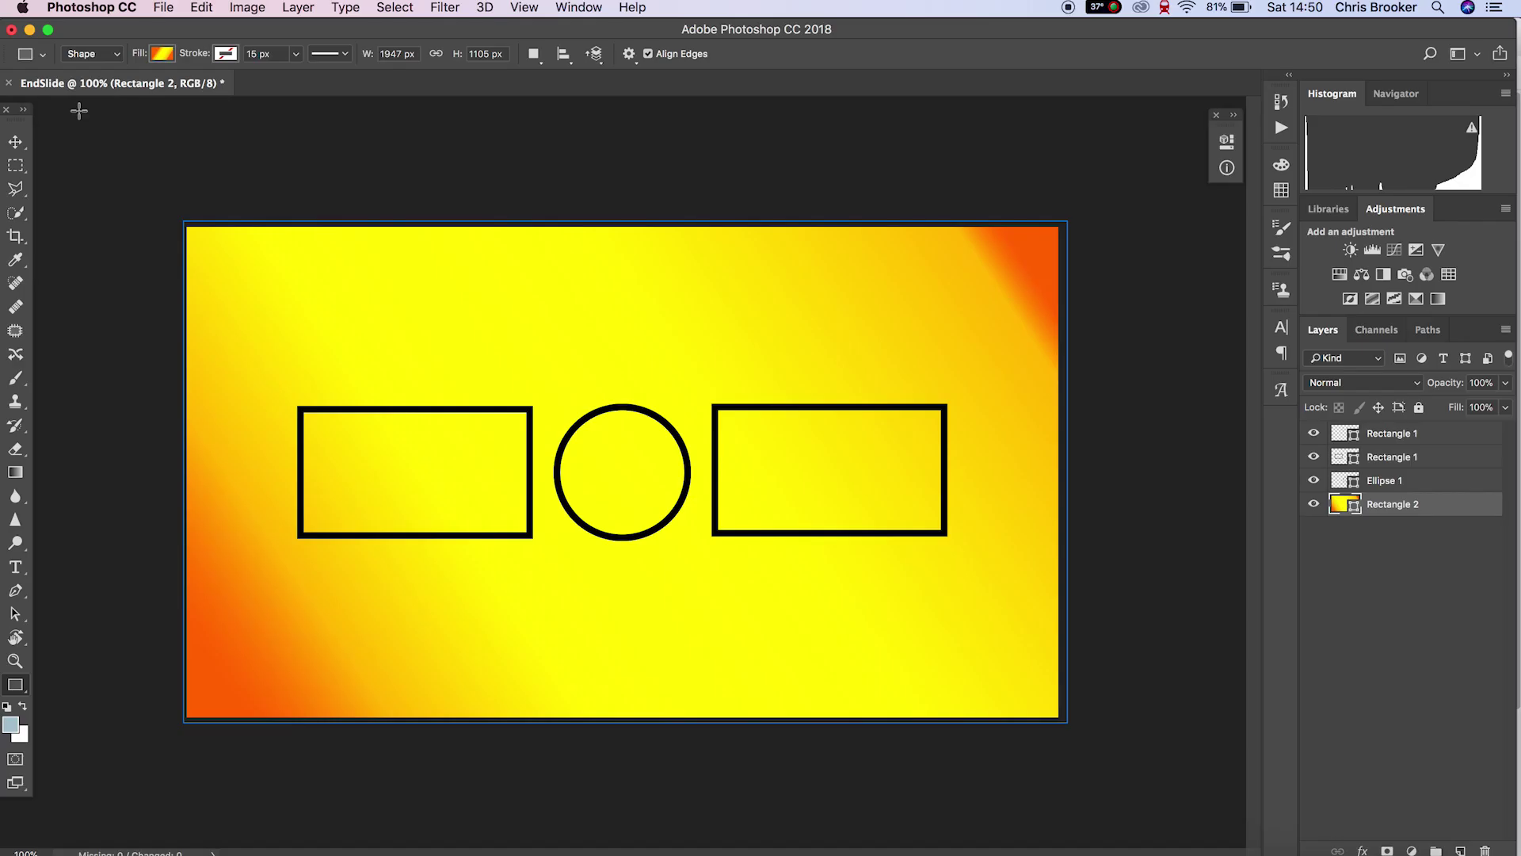
key("v")
key("t")
- Add a black SUBSCRIBE label centred just above the circle
left_click(532, 370)
type("SUBSCRIBE")
key("super+a")
left_click(705, 53)
left_click(1027, 362)
key("Return")
key("super+Return")
key("v")
left_click_drag(661, 359, 647, 373)
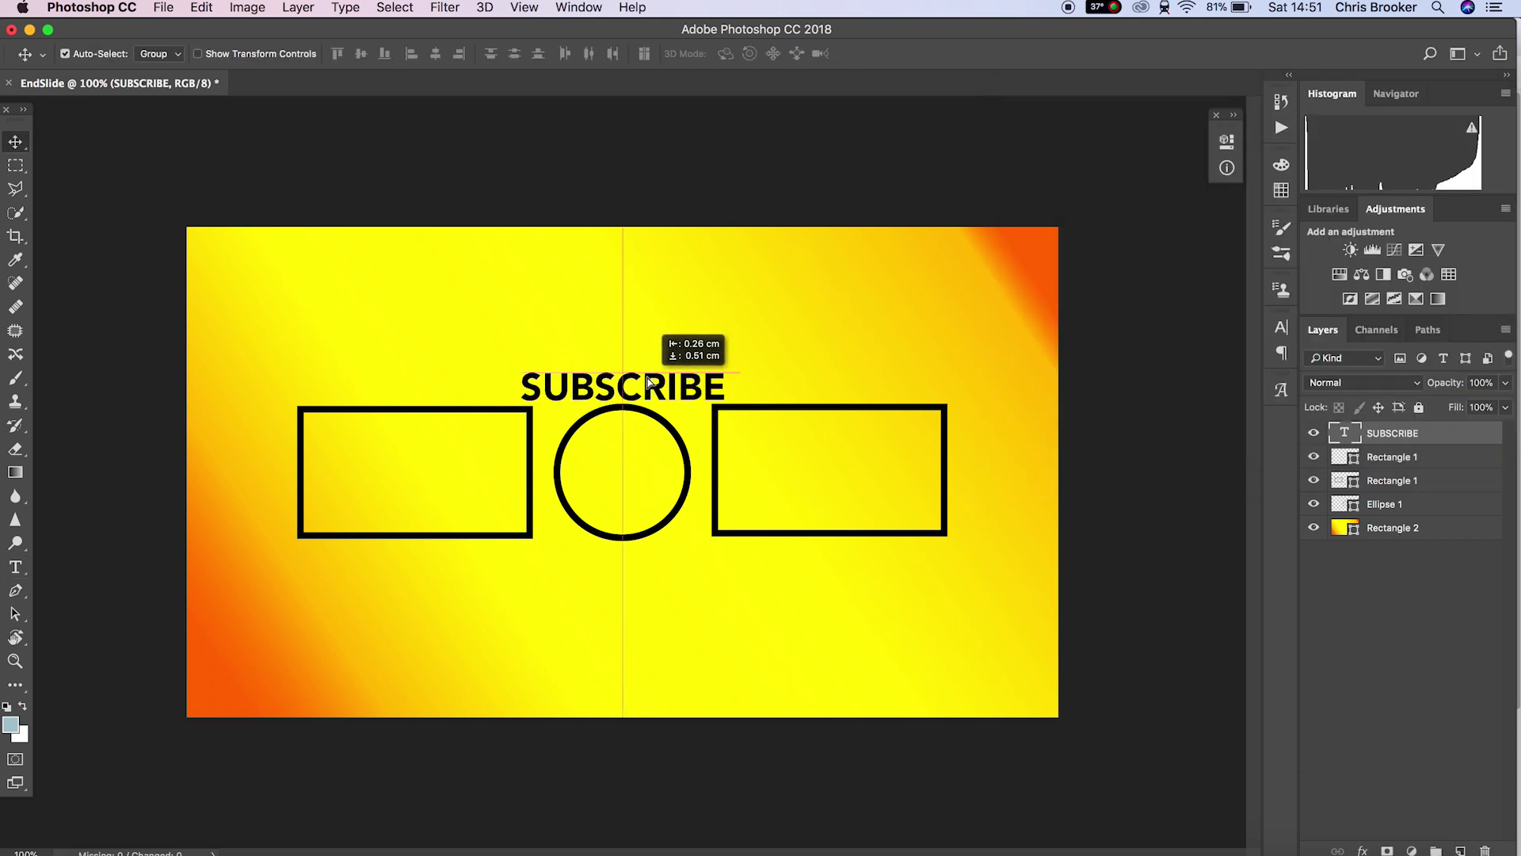
- Add a smaller LAST VIDEO label beneath the left rectangle
key("t")
left_click(350, 598)
type("L")
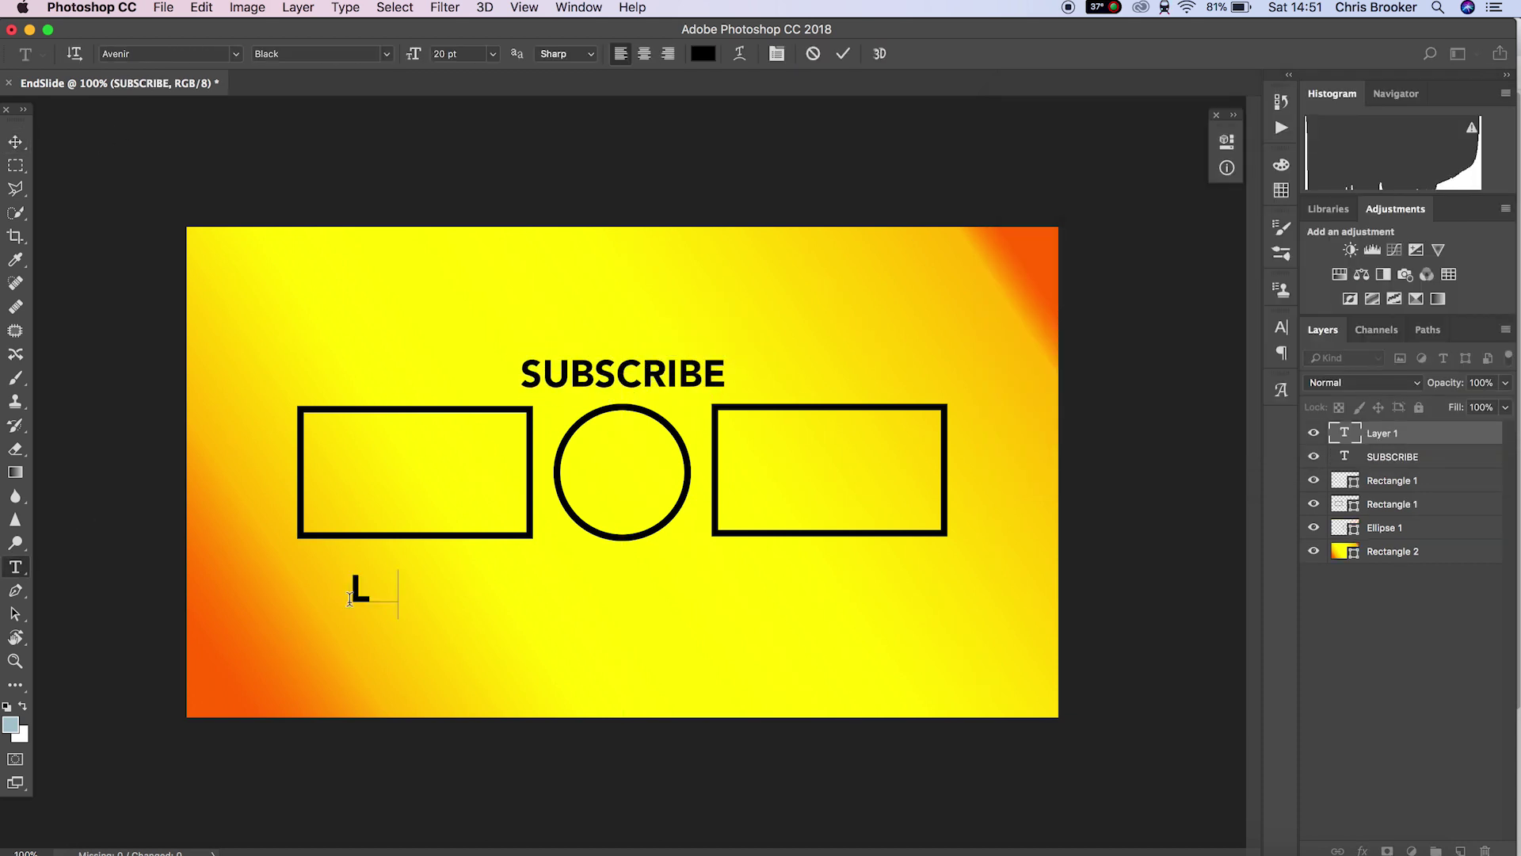
type("AST VIDEO")
key("super+a")
key("super+shift+comma")
key("super+shift+comma")
key("super+shift+comma")
key("super+Return")
key("v")
left_click_drag(428, 604, 439, 563)
key("t")
- Add a NEXT VIDEO label beneath the right rectangle
left_click(710, 675)
type("NE")
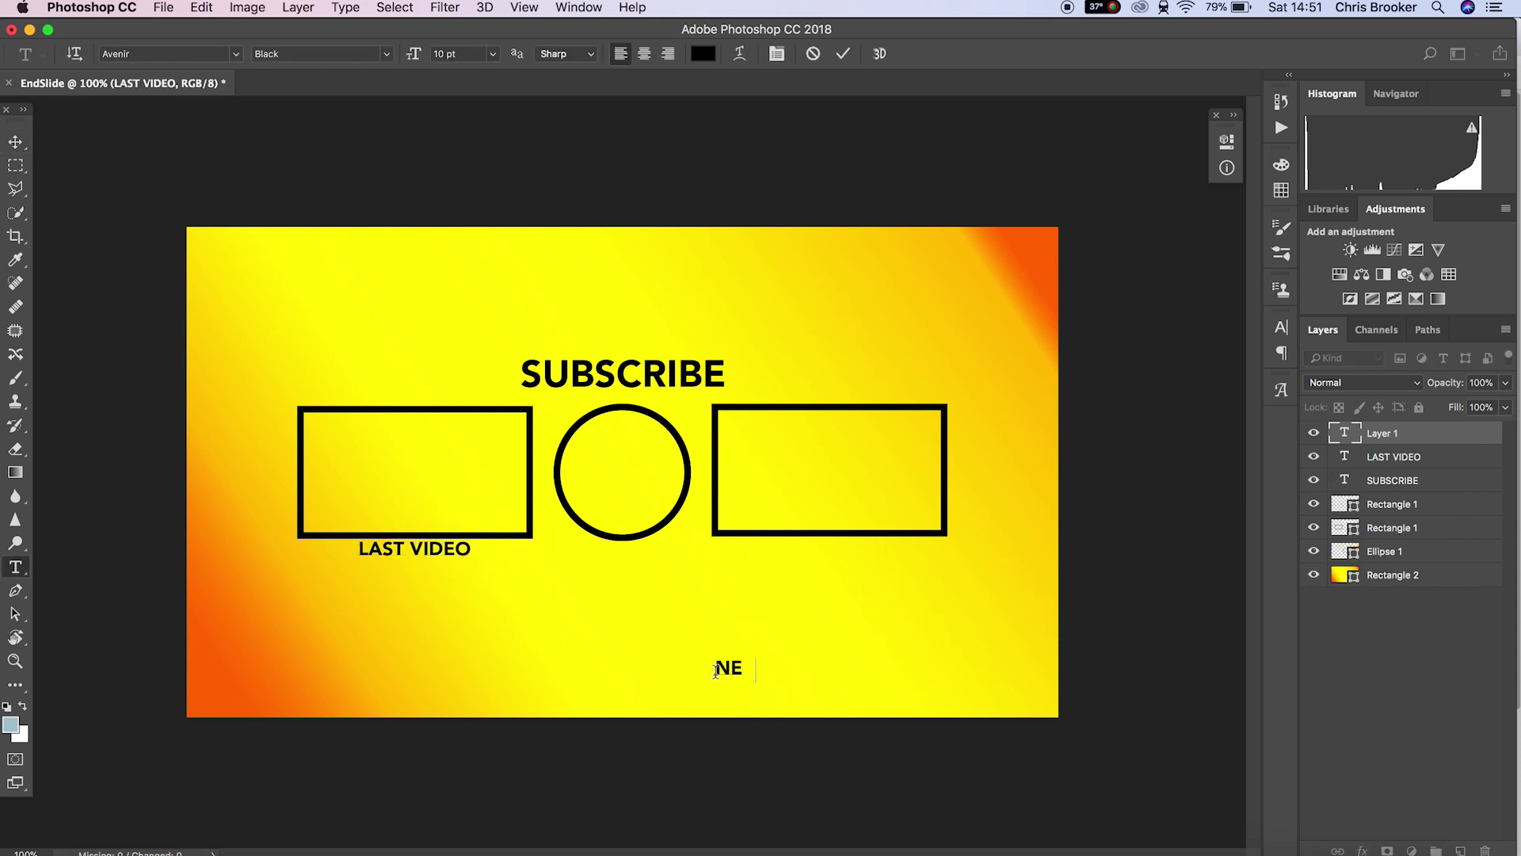
key("super+Return")
key("v")
left_click_drag(793, 672, 844, 552)
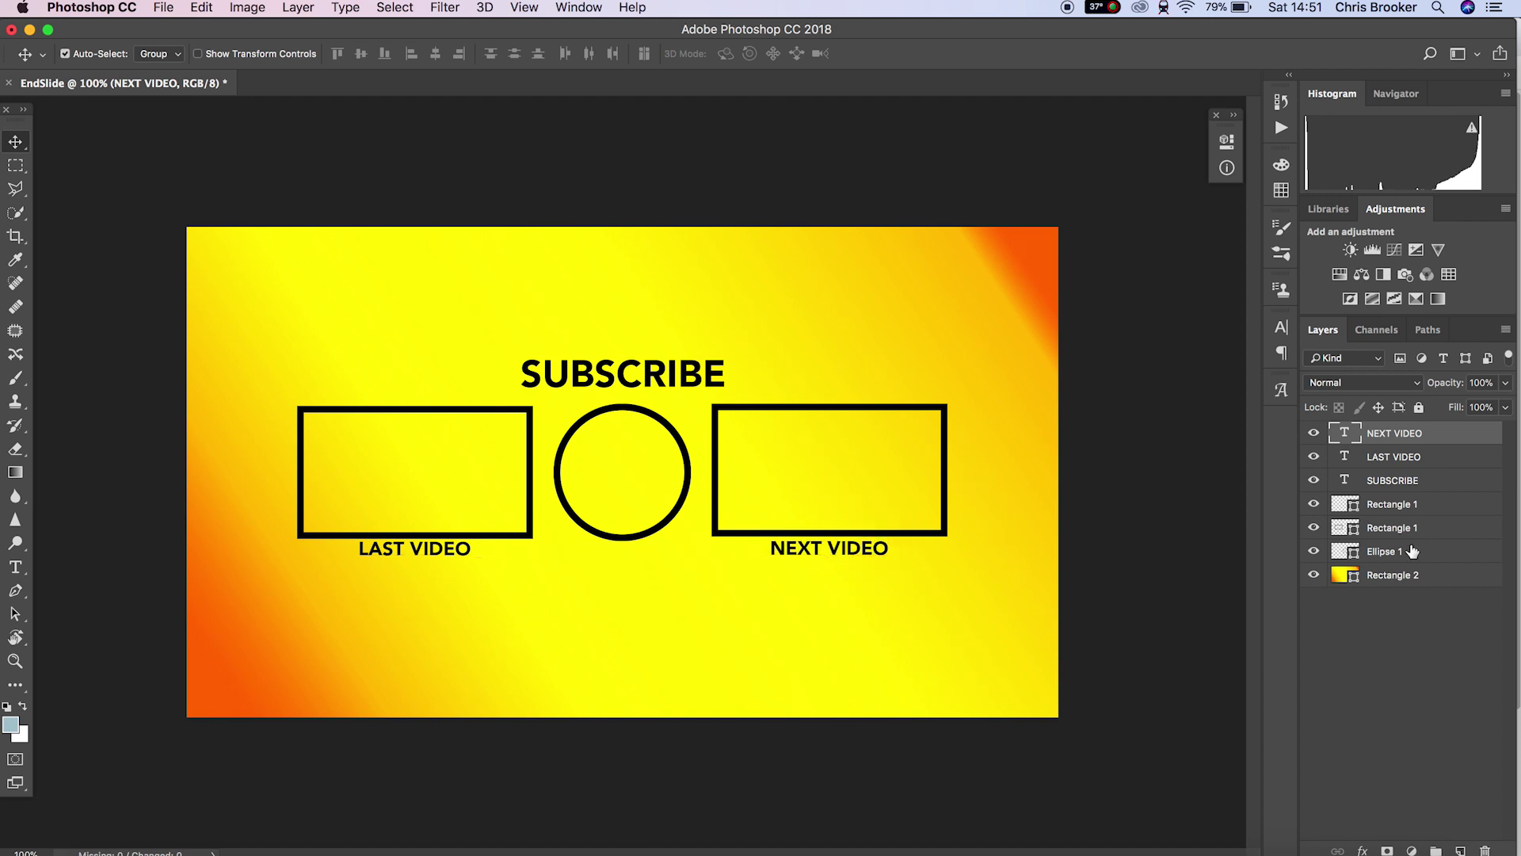
left_click(1412, 550, "shift")
- Convert the layers from NEXT VIDEO through Ellipse 1 into a smart object
left_click_drag(945, 444, 947, 445)
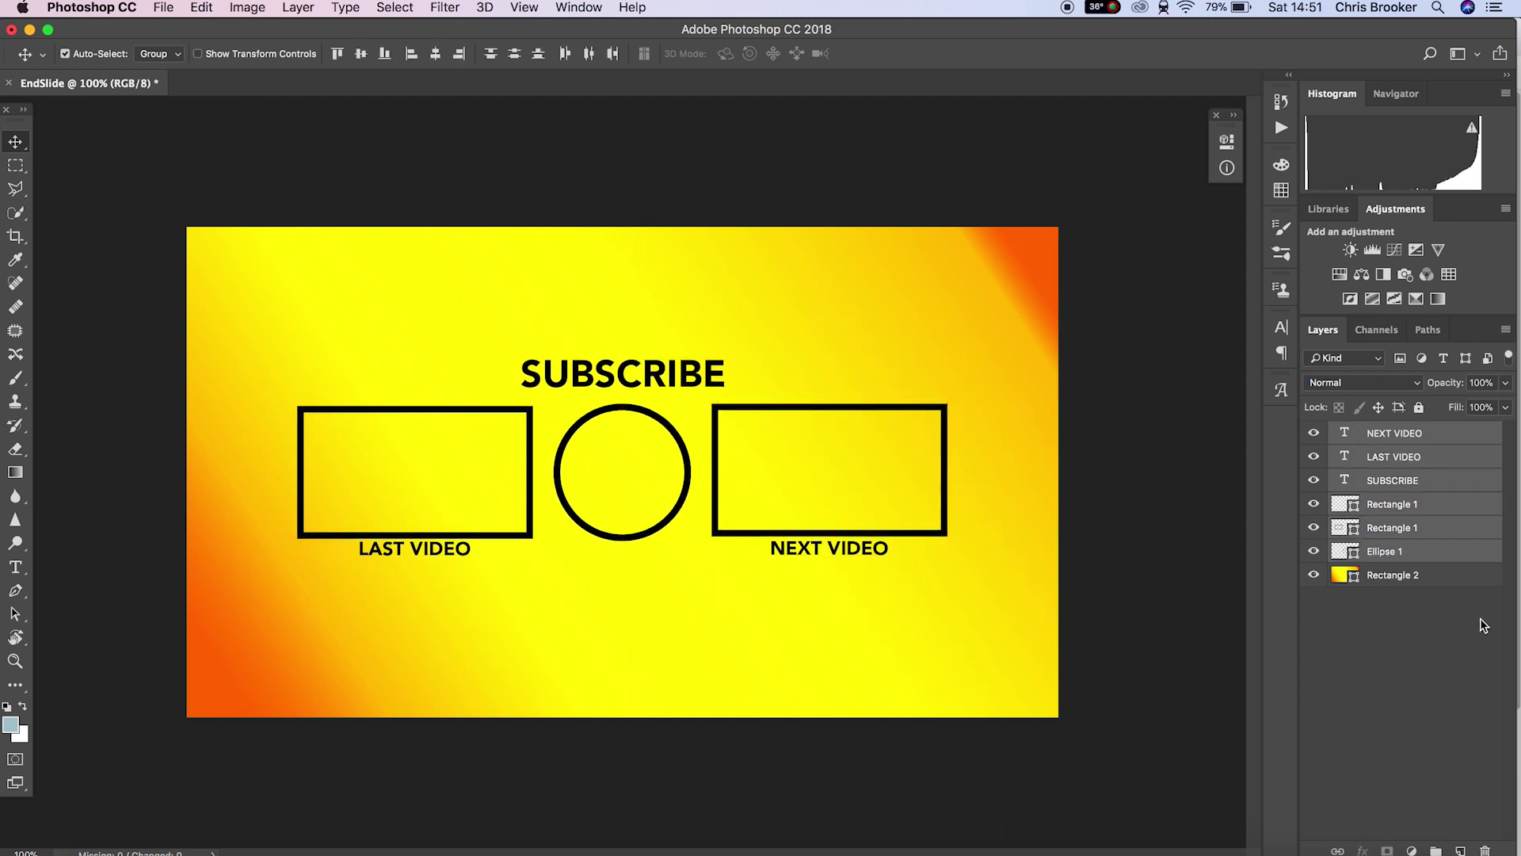
left_click(1420, 632)
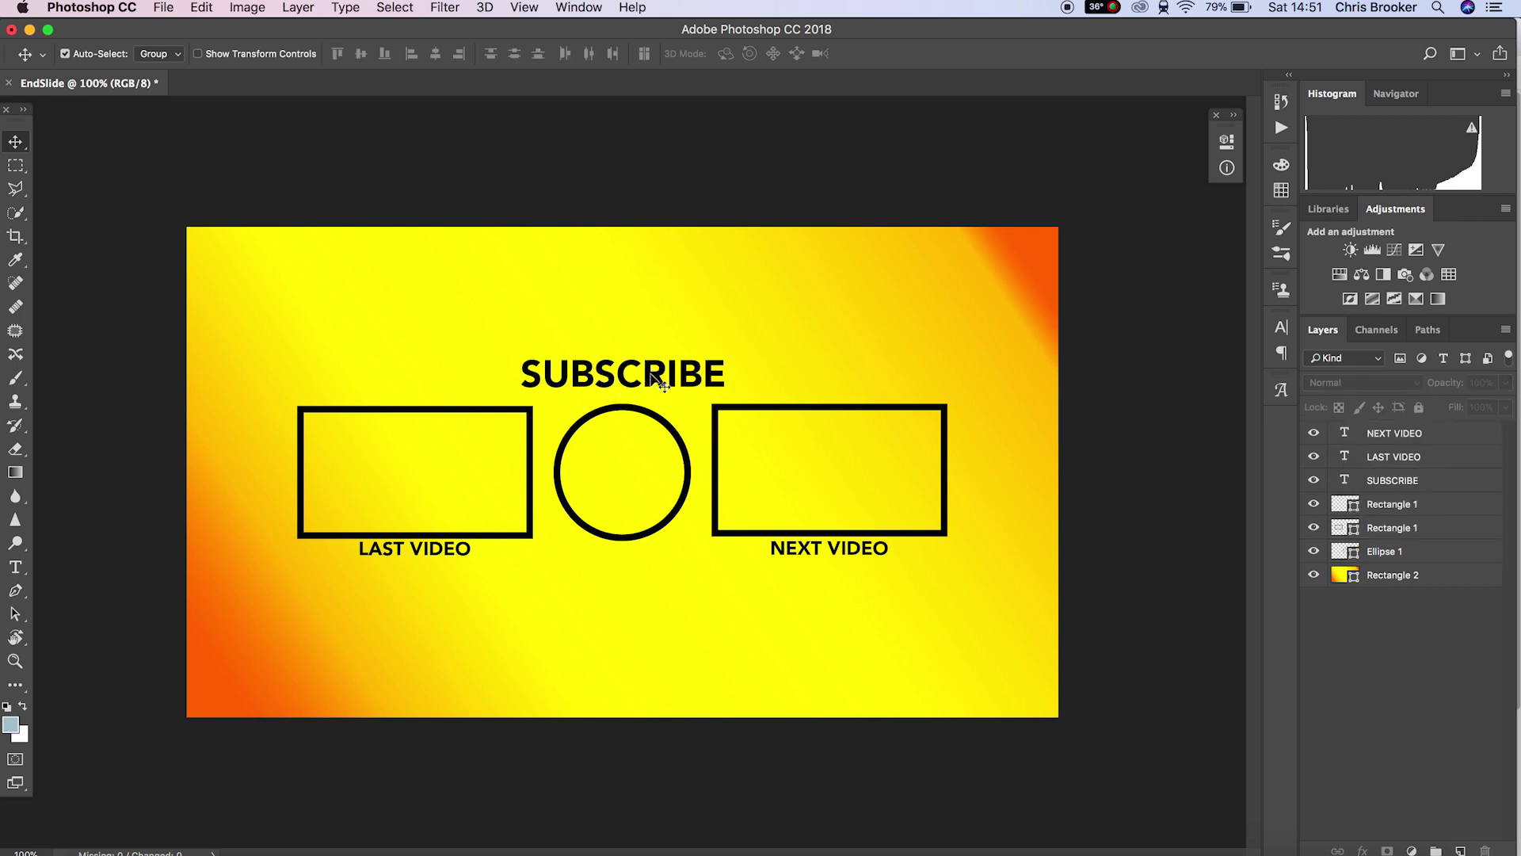
left_click_drag(653, 374, 649, 380)
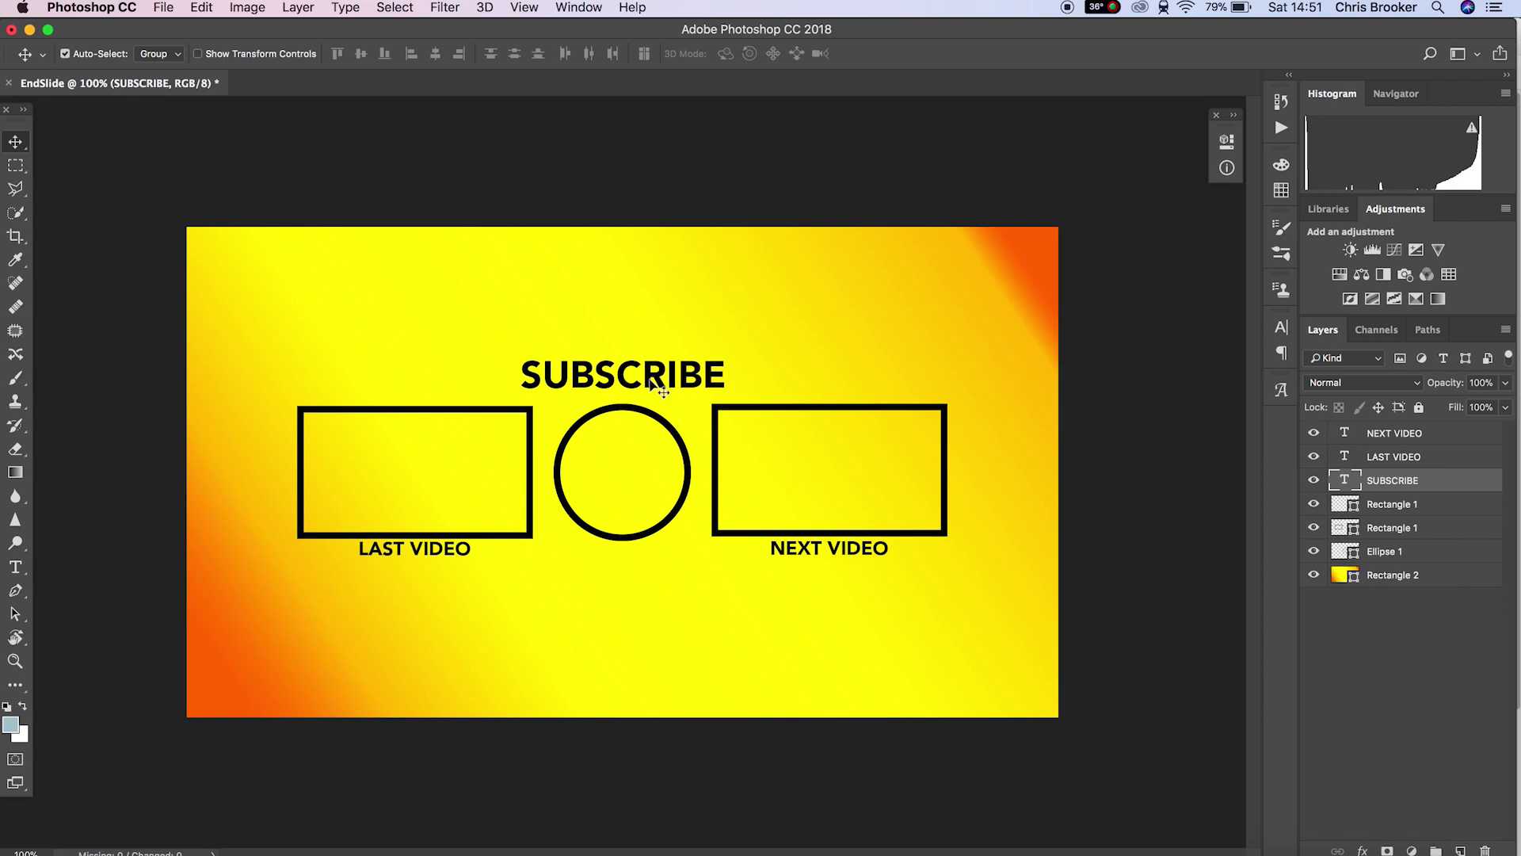
left_click(1230, 381)
left_click(1189, 673, "shift")
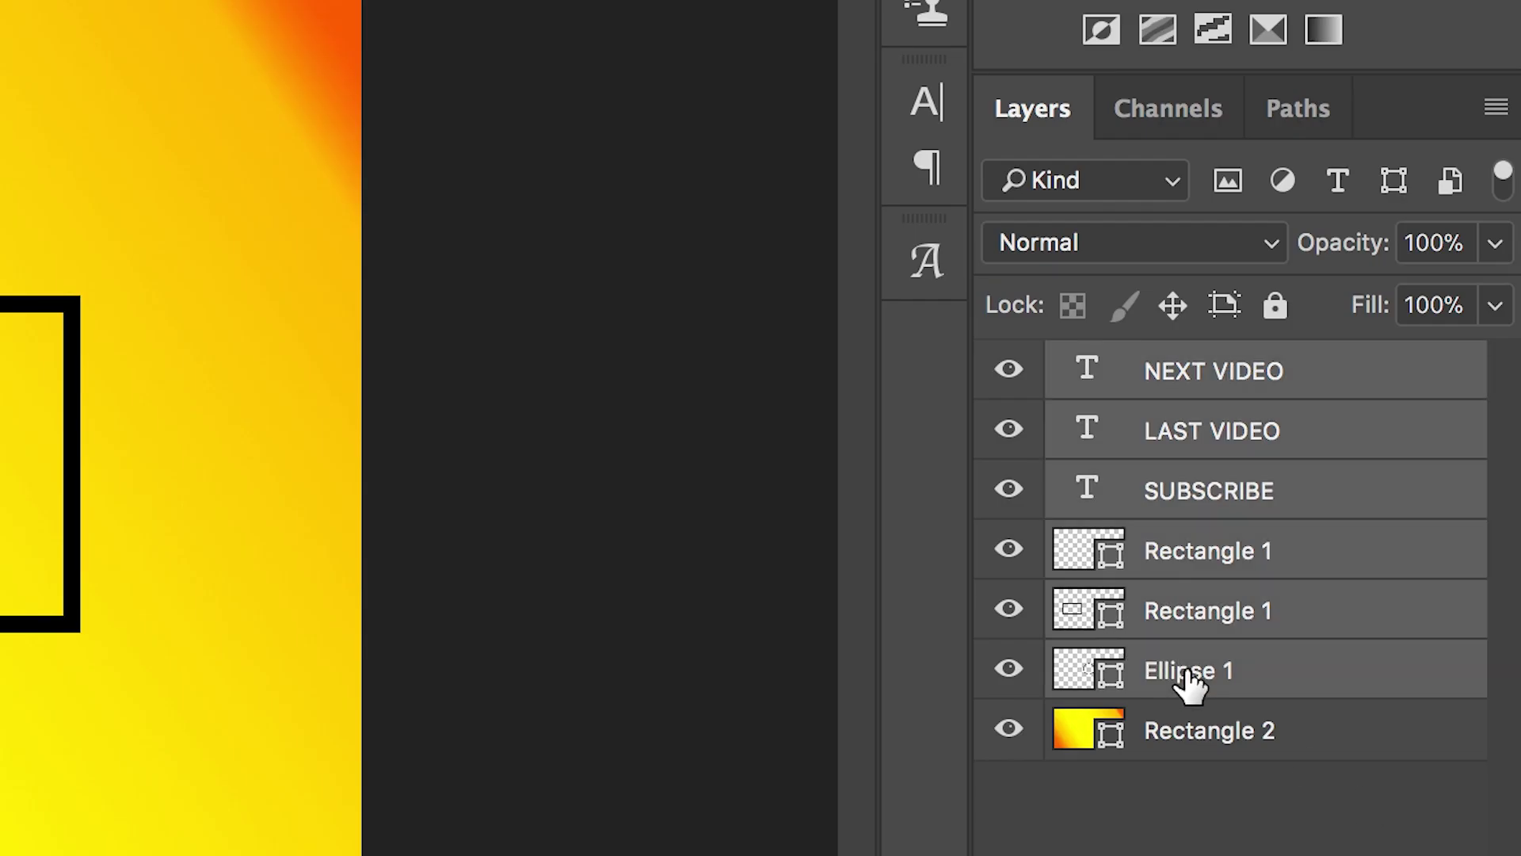
right_click(1185, 672)
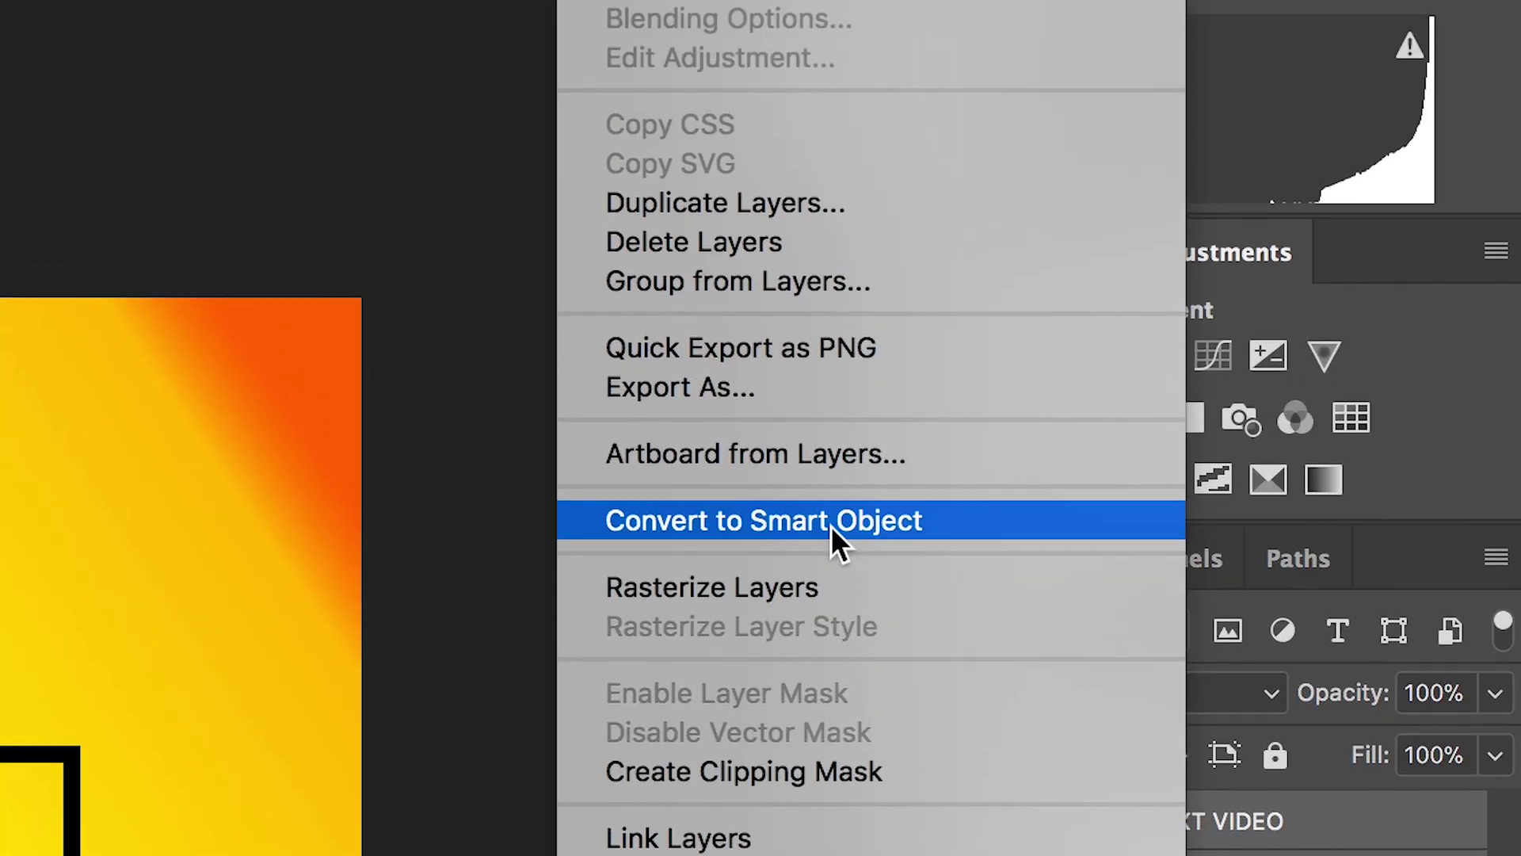
left_click(831, 525)
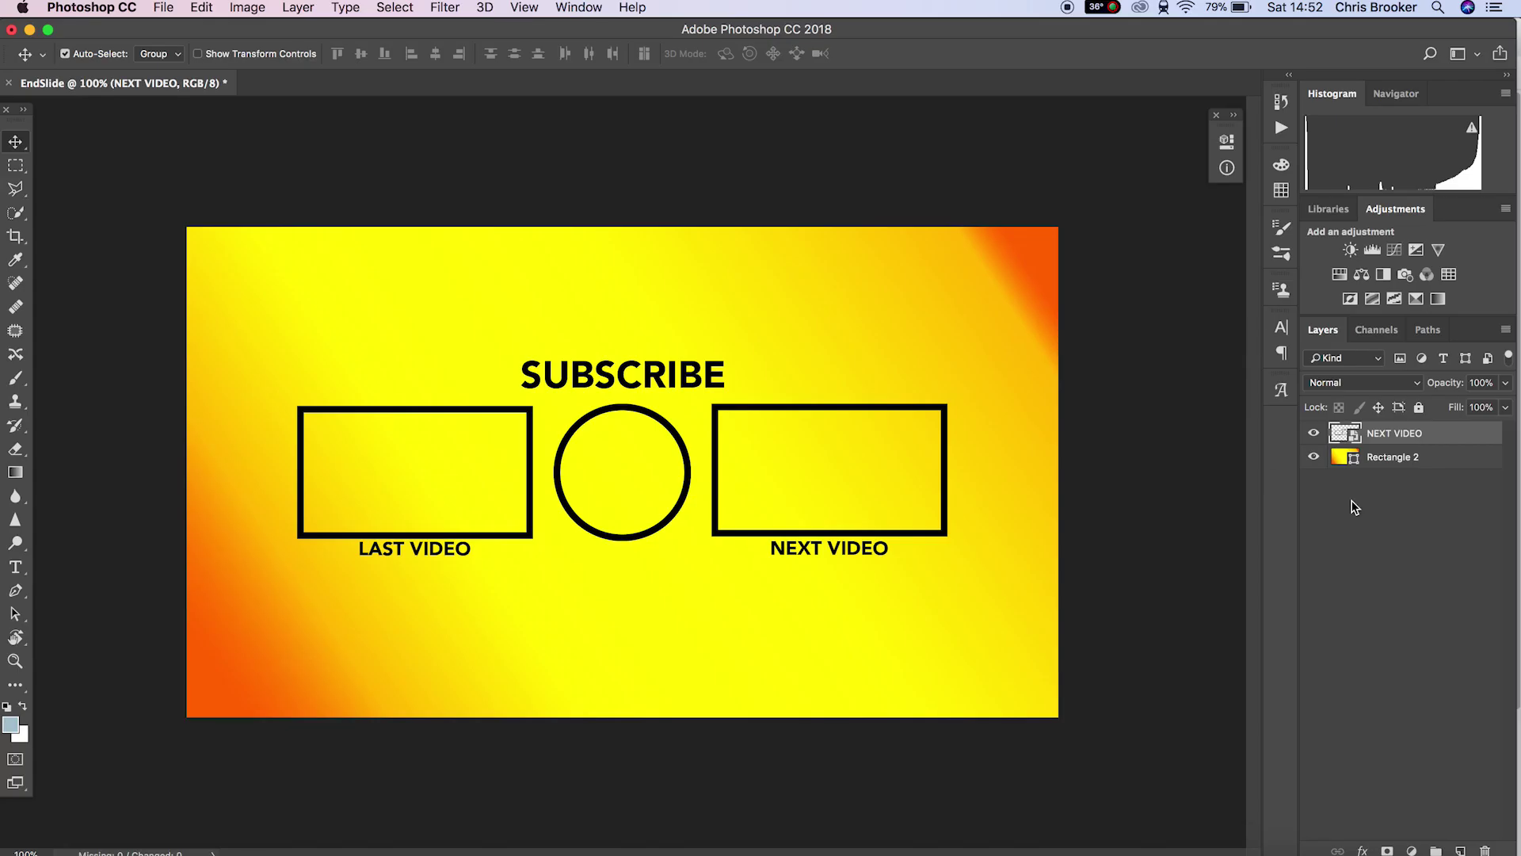
left_click(1394, 515)
- Duplicate the smart object and move the copy up and left
left_click(1405, 440)
key("super+j")
key("shift+Down")
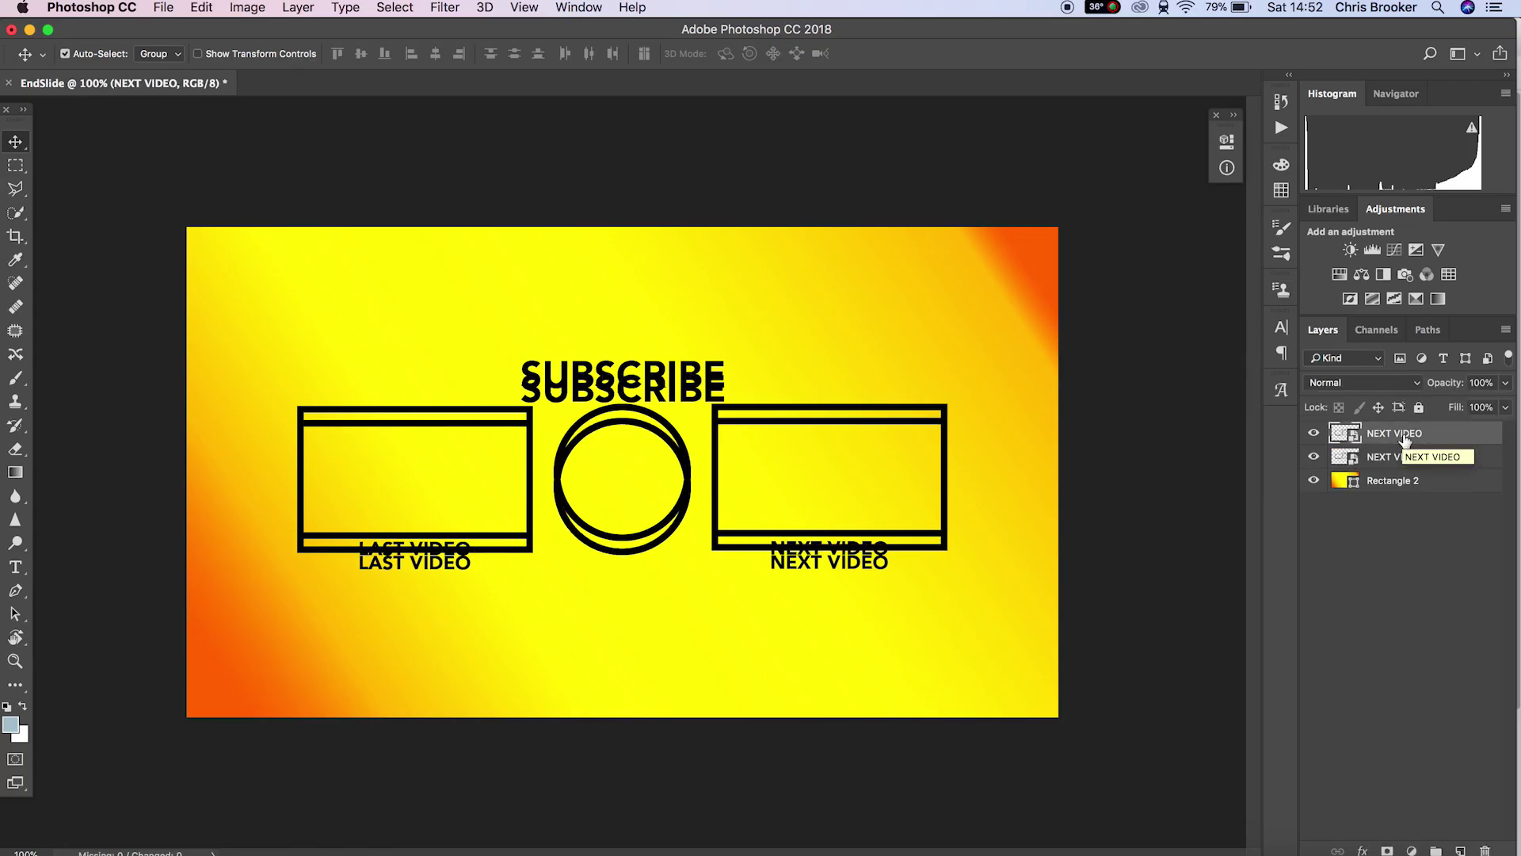
left_click_drag(967, 415, 900, 302)
- Fill the duplicate's letters and shapes white with the Paint Bucket
key("g")
key("x")
key("alt+shift+BackSpace")
left_click(493, 271)
left_click(523, 272)
left_click(550, 271)
left_click(576, 272)
left_click(603, 271)
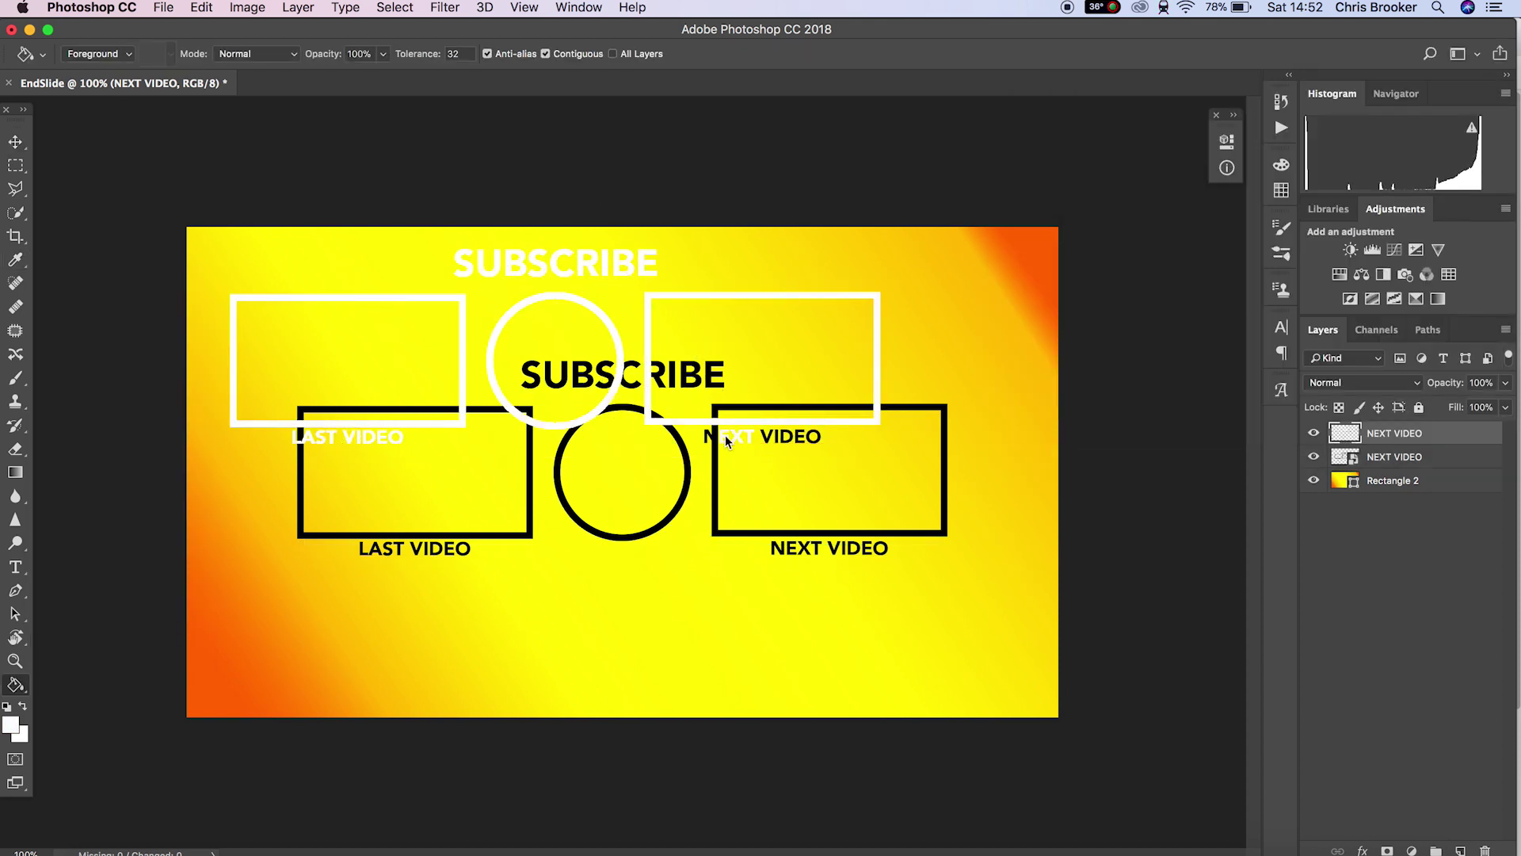
left_click(790, 447)
left_click(804, 447)
left_click(816, 447)
- Align the white copy over the artwork, nudge it up-left, and place it behind
key("v")
left_click_drag(584, 266, 649, 378)
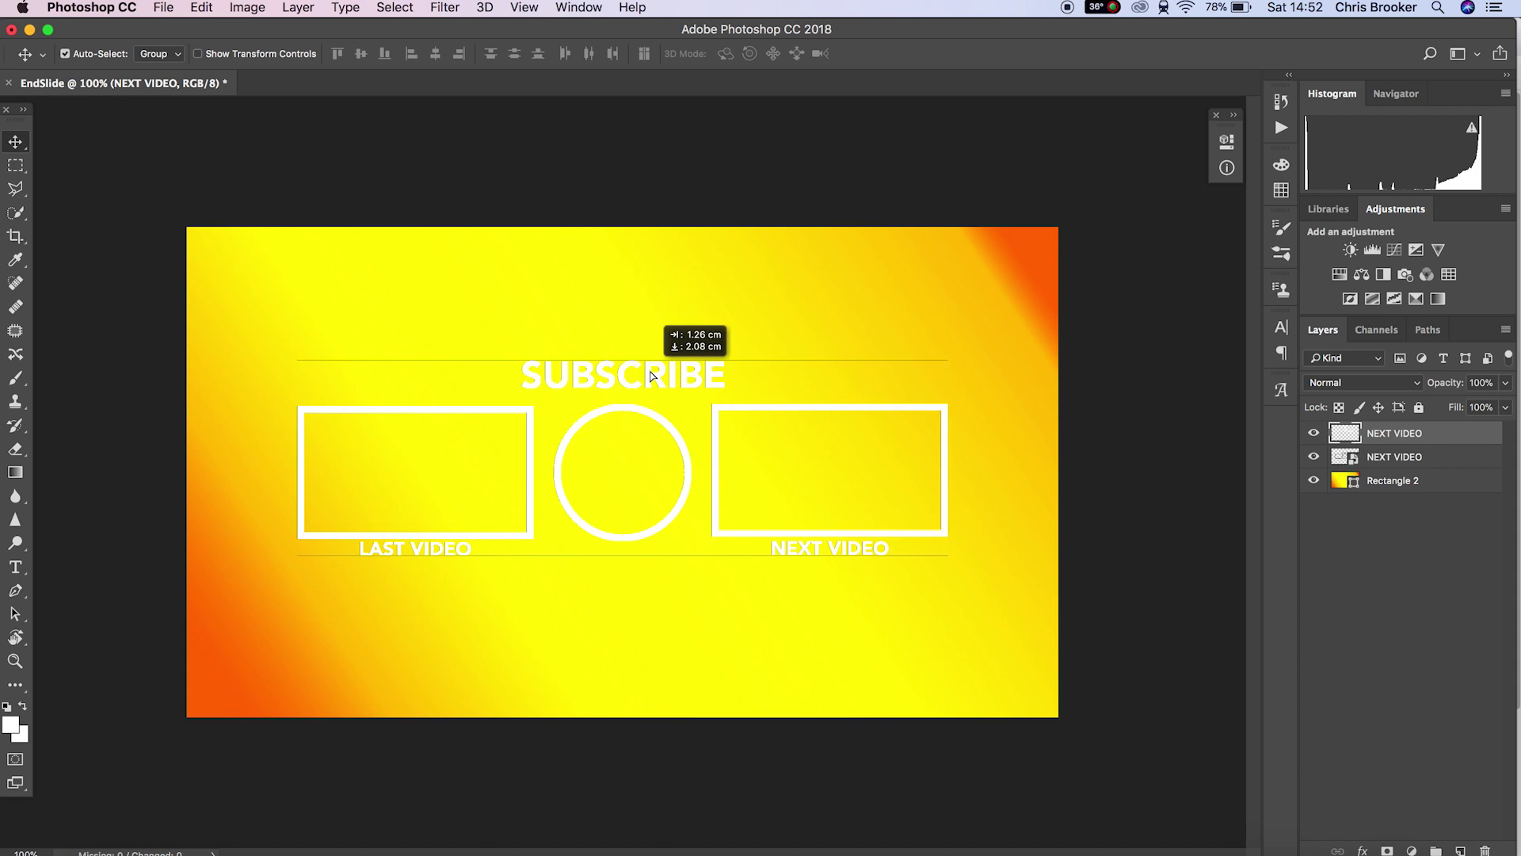
key("Up")
key("Up")
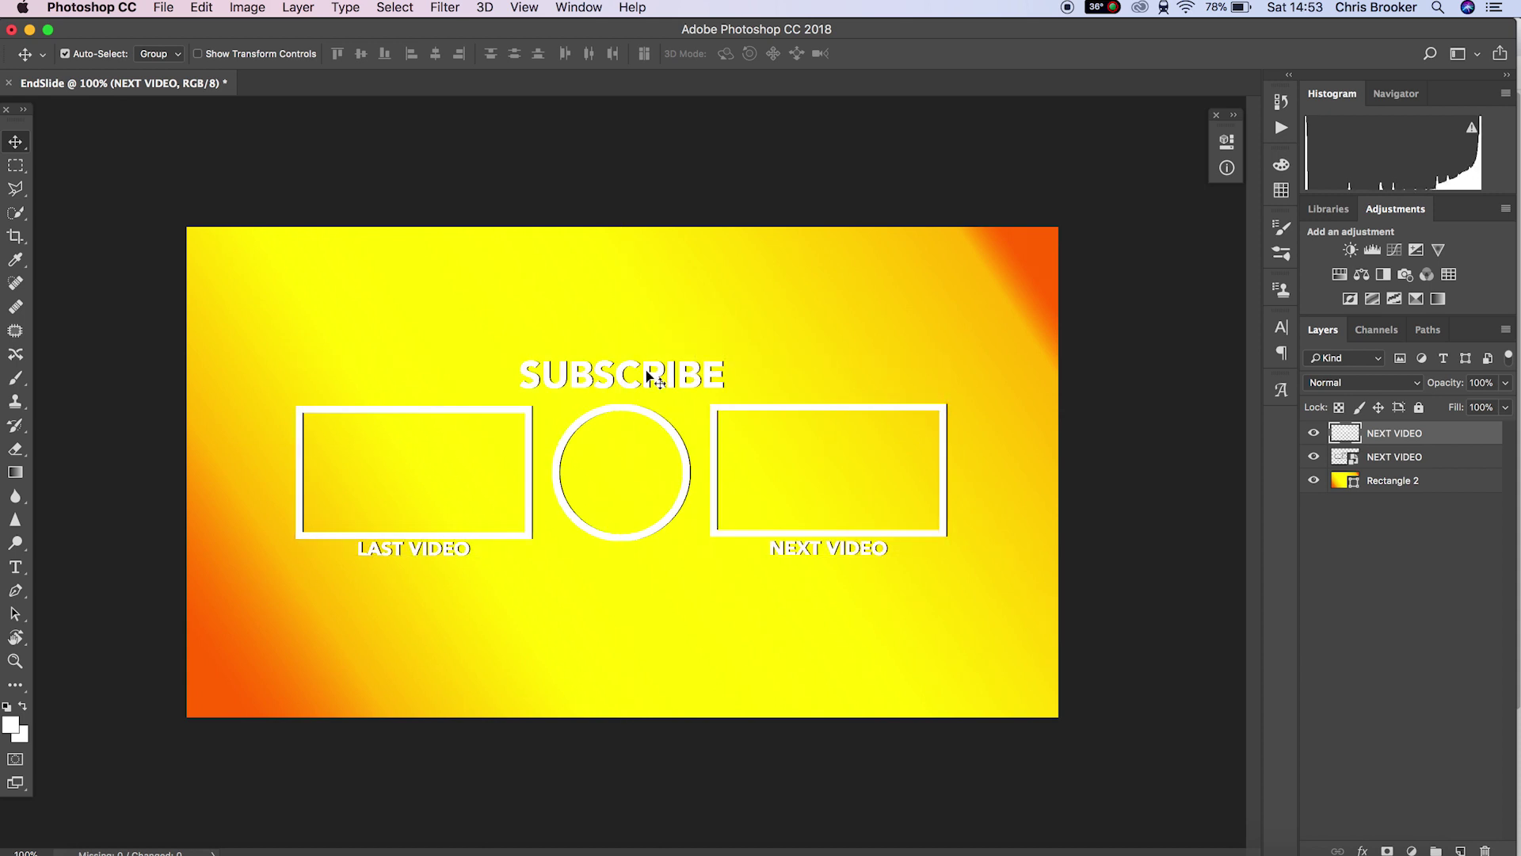
key("Up")
key("Left")
key("Left")
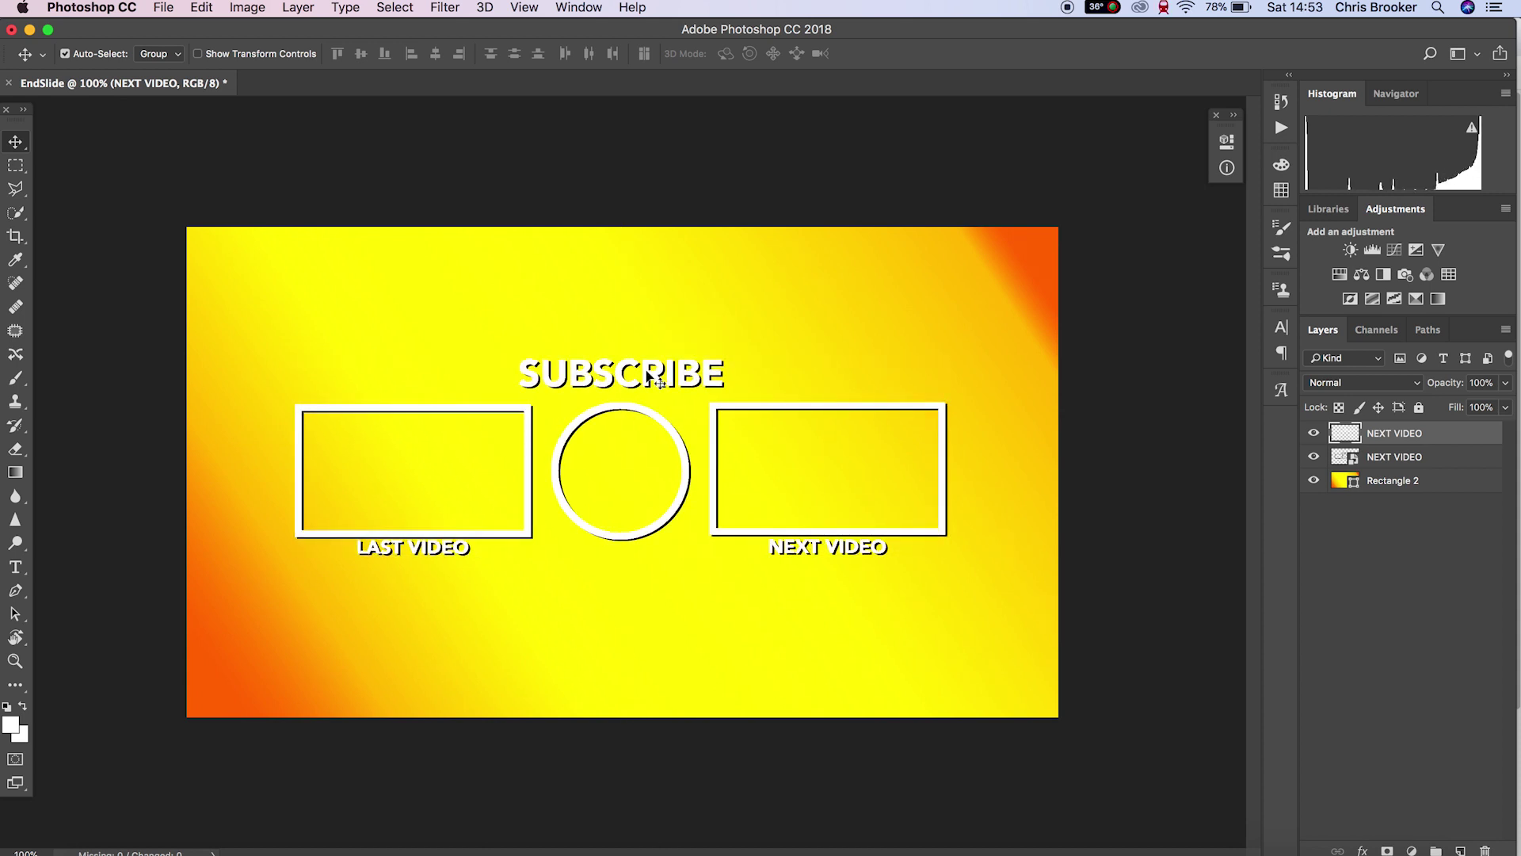
left_click_drag(1423, 437, 1418, 462)
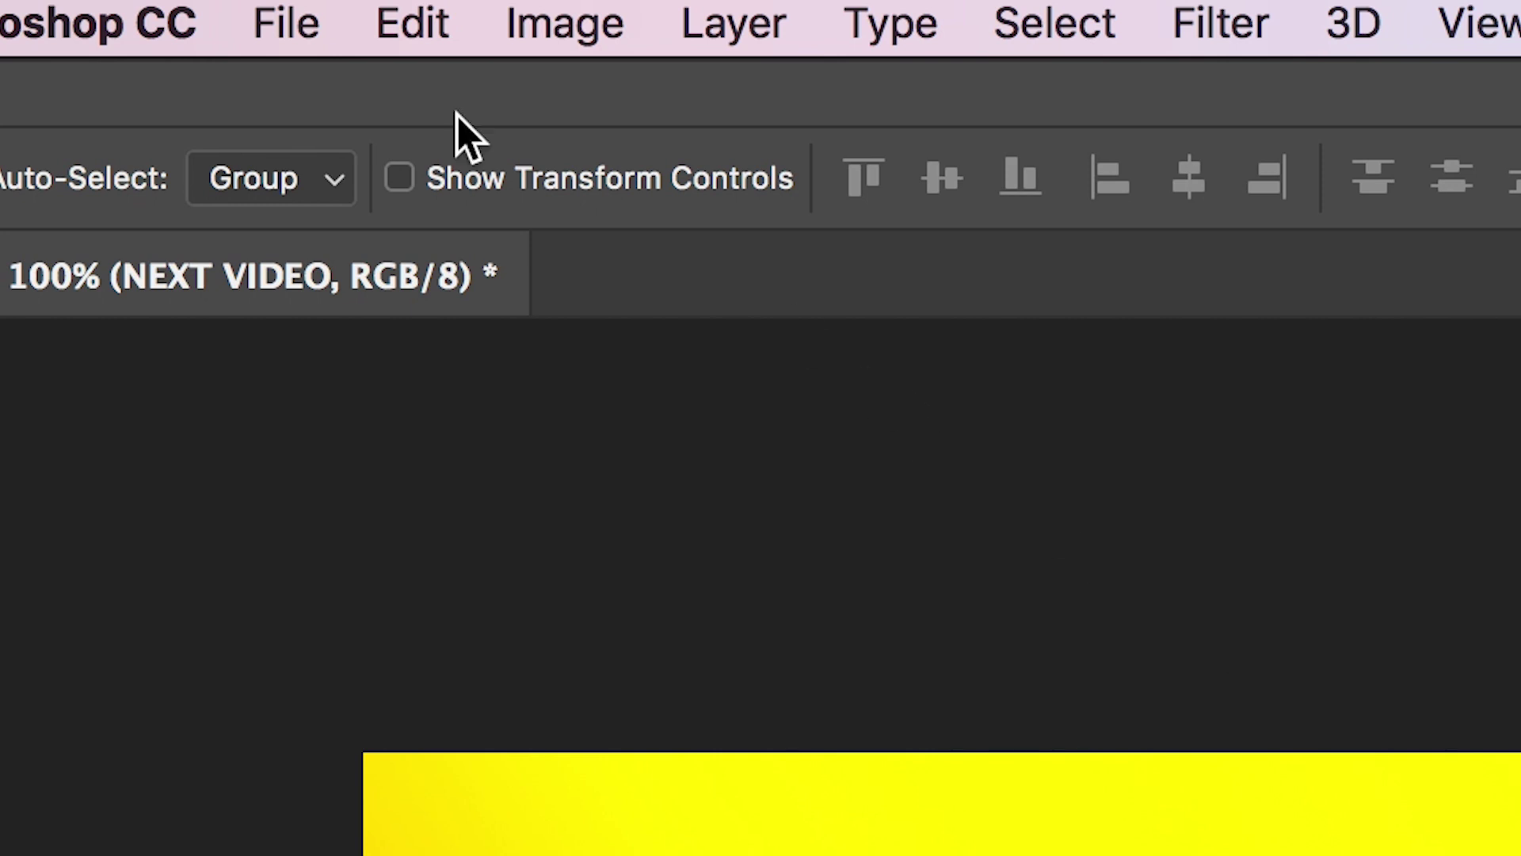
- Choose Save As from the File menu and pick JPEG in the Format list
left_click(334, 22)
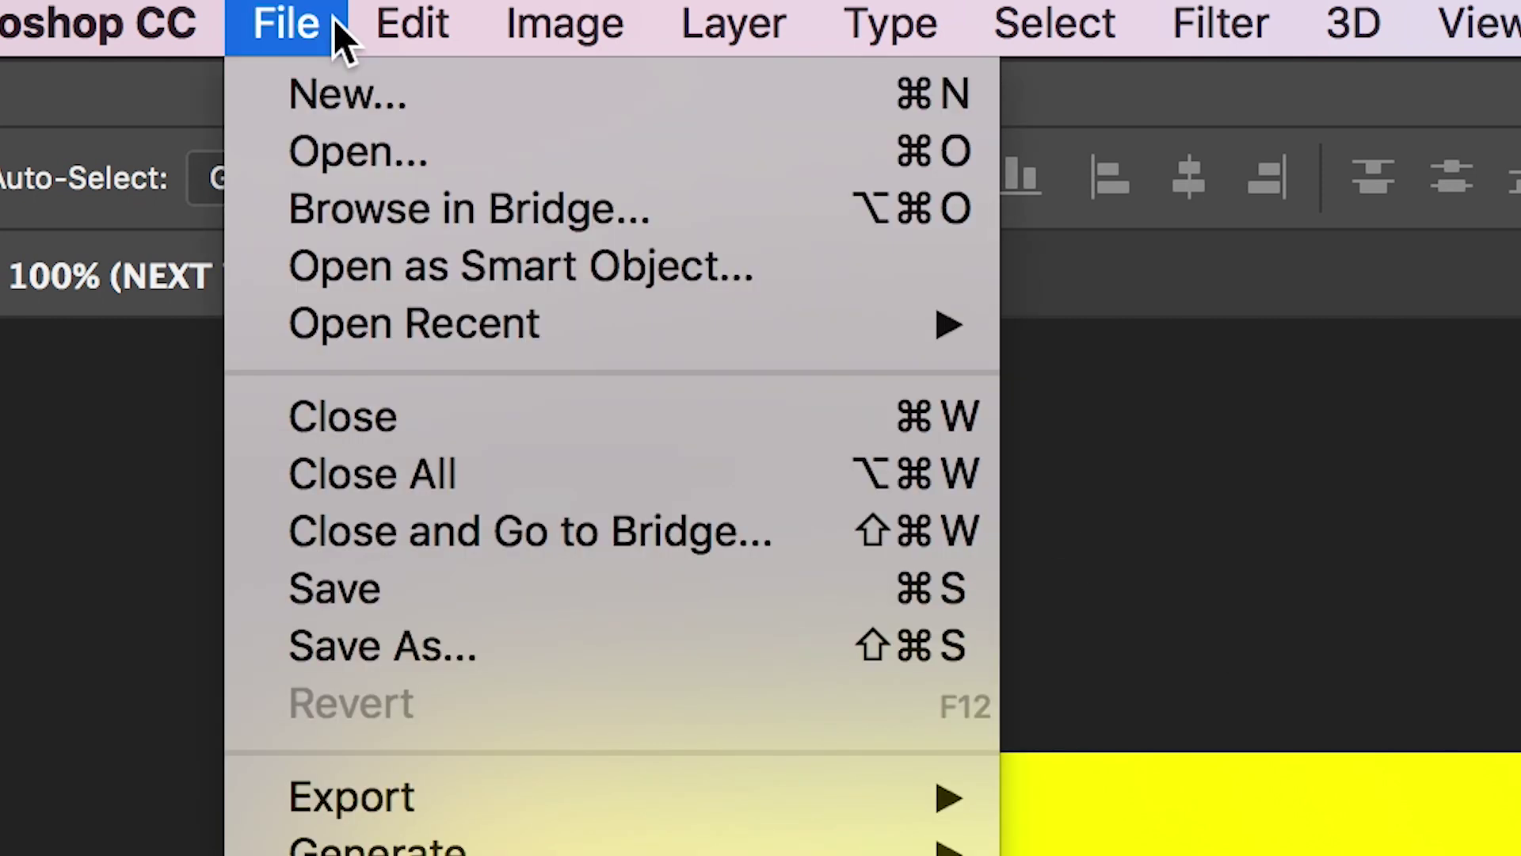
left_click(517, 648)
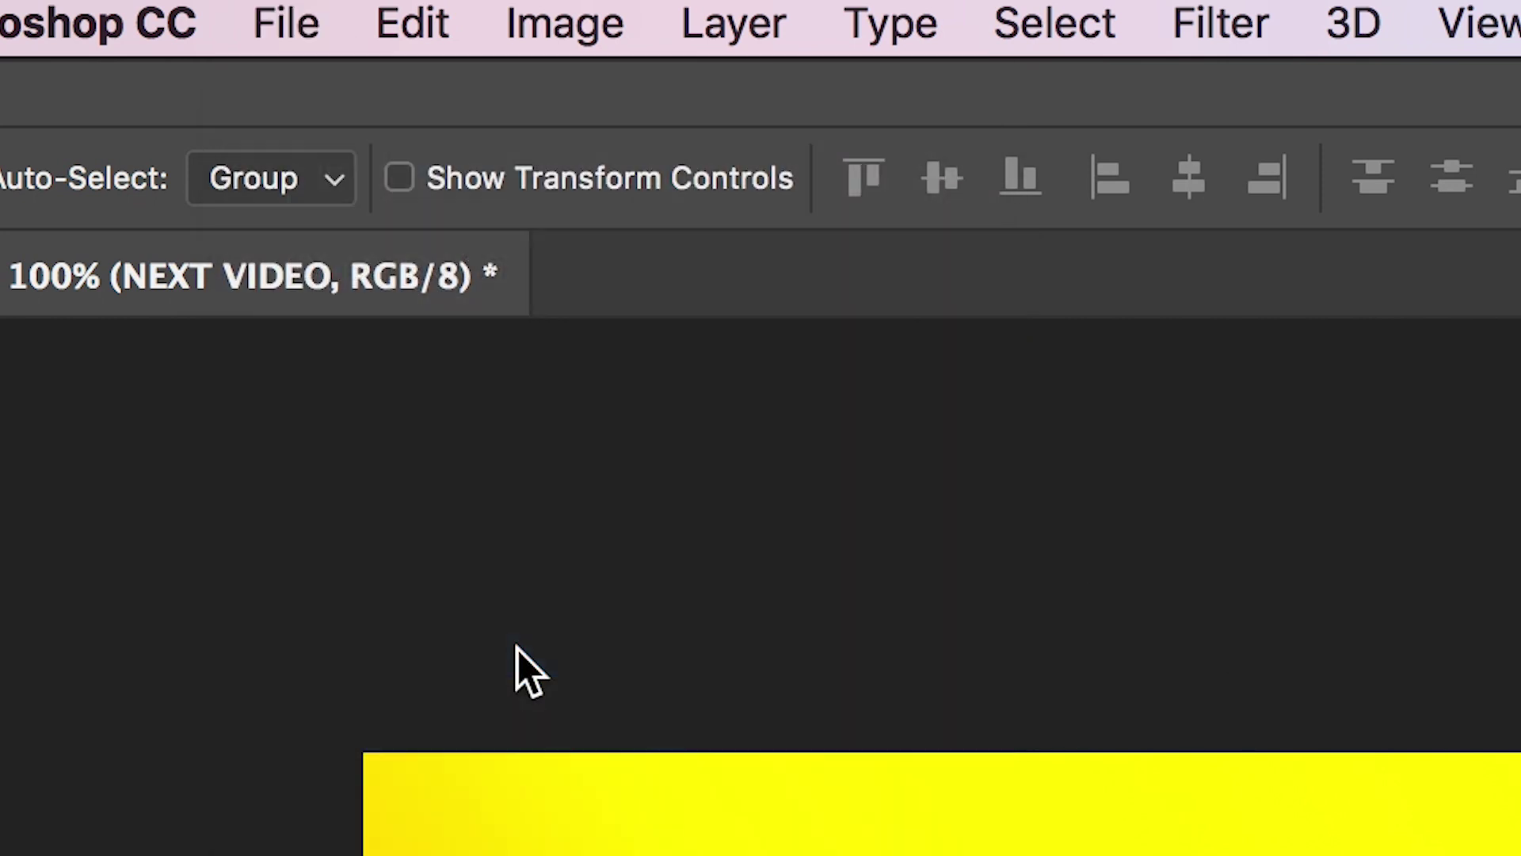
left_click(1251, 73)
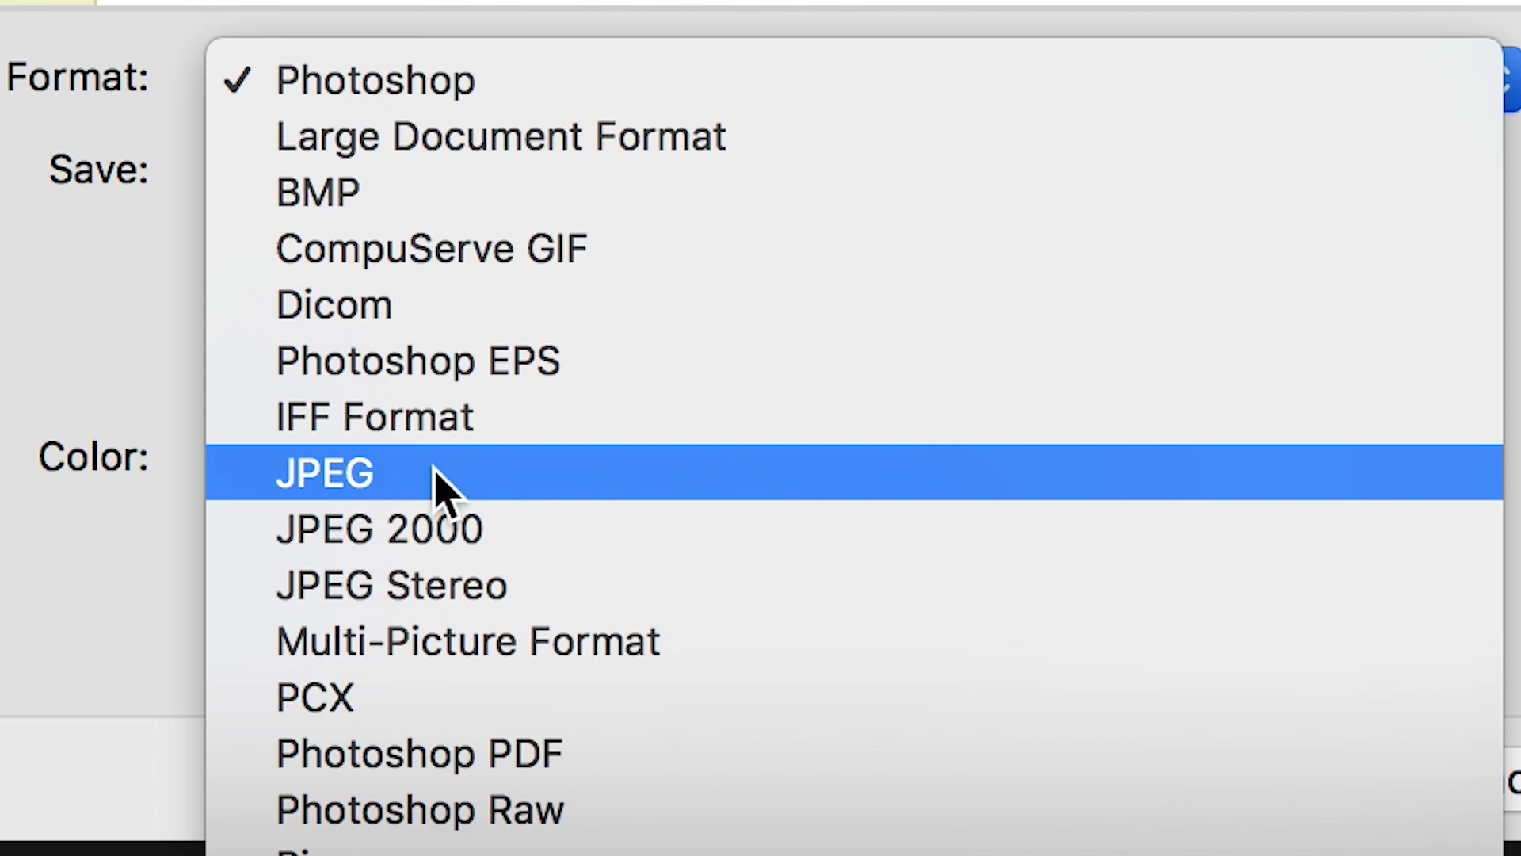
left_click(591, 477)
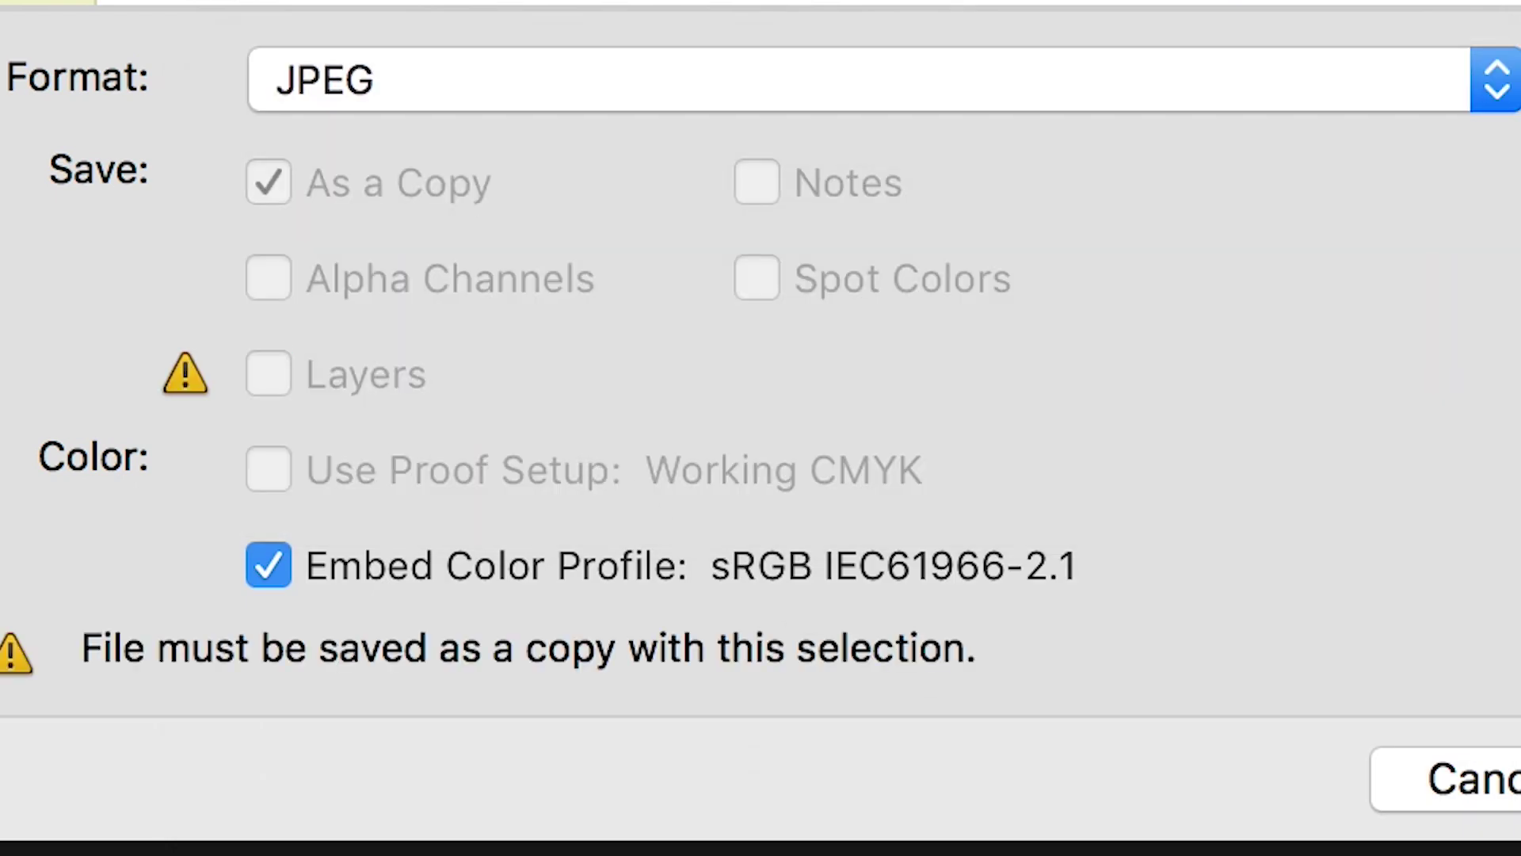